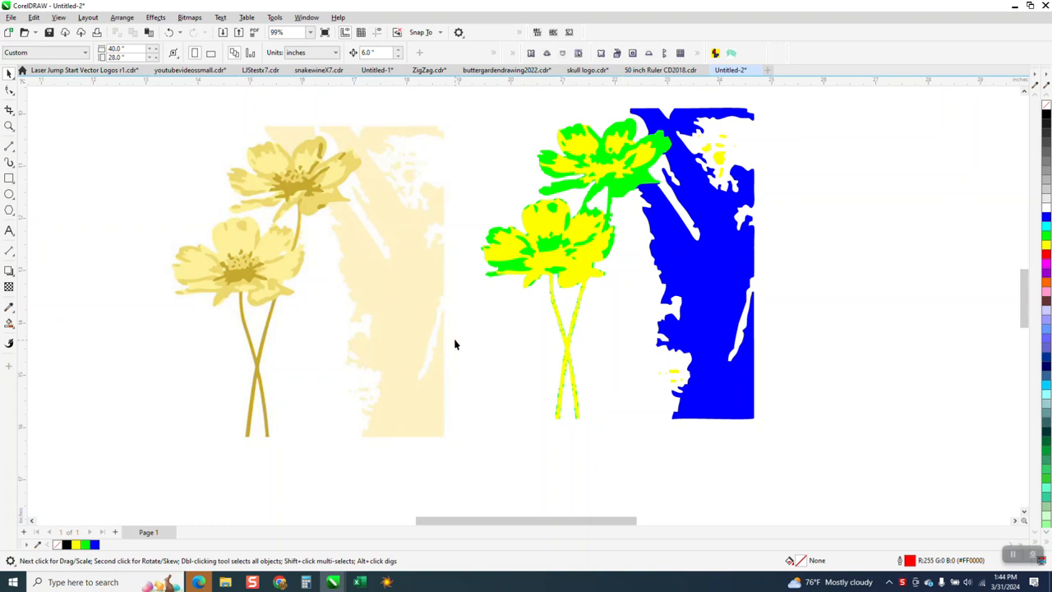
Step: Shift the blue, yellow and green parts of the coloured flower artwork 6 inches to the right
scroll(688, 333, down, 3)
ctrl+click(709, 291)
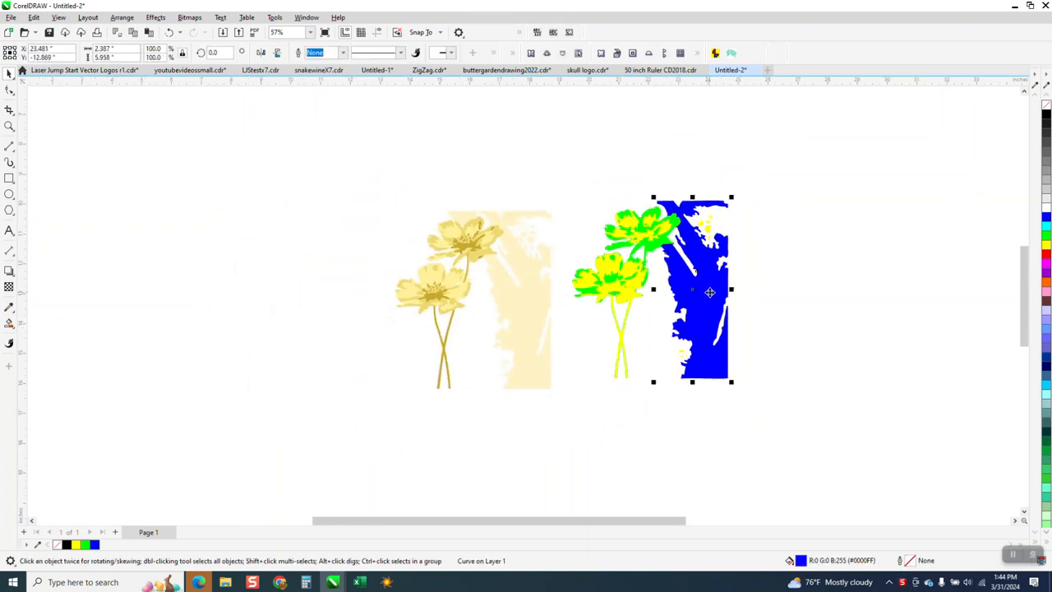
key(Right)
ctrl+click(706, 233)
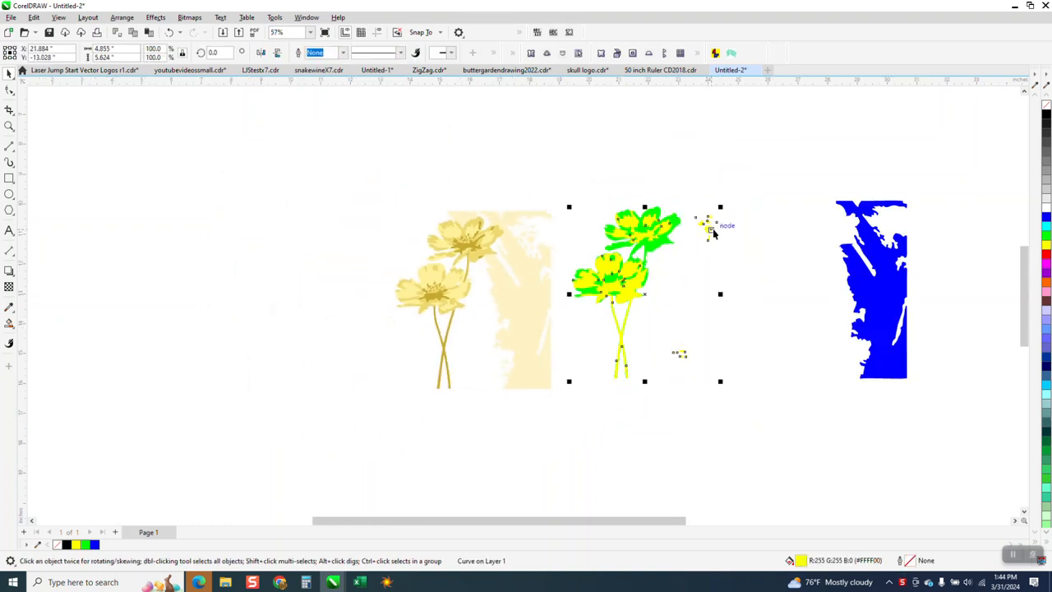
key(Right)
ctrl+click(666, 237)
key(Right)
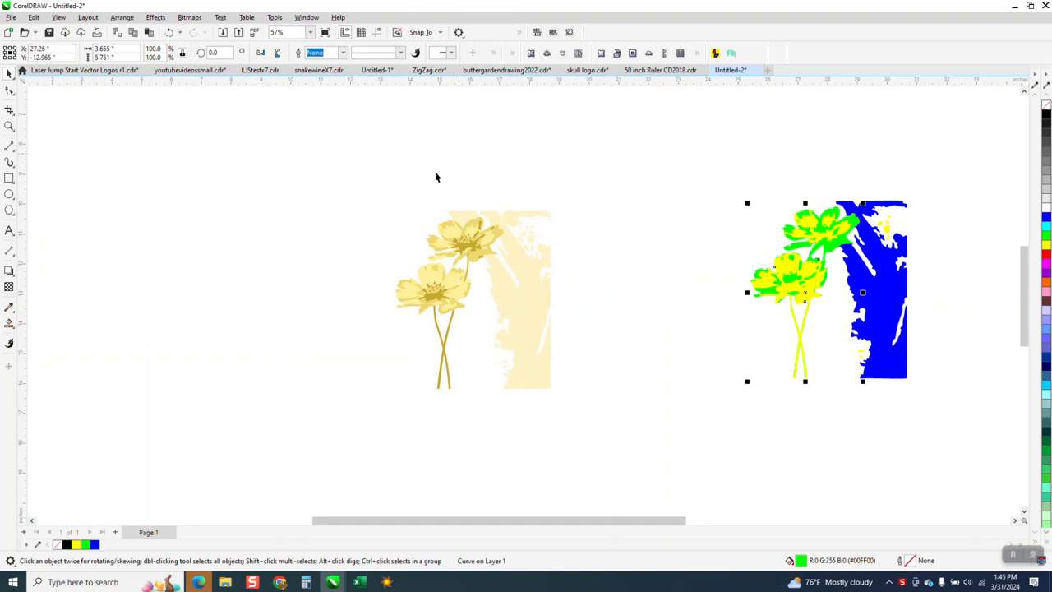
Step: Move the flower bitmap left to about X 9.6 inches, away from the coloured artwork
drag(479, 238, 285, 239)
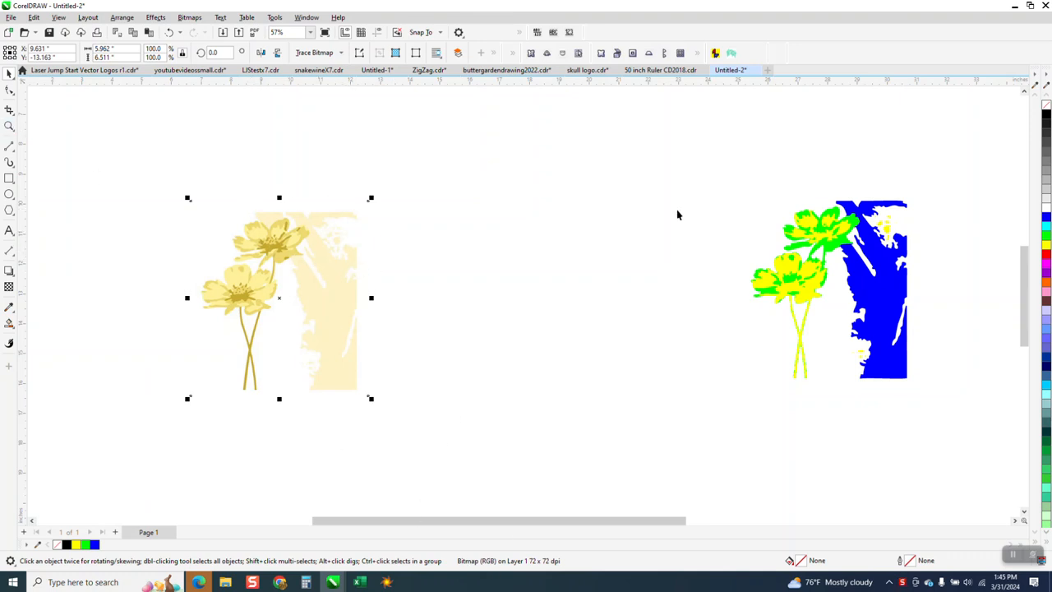
click(9, 125)
drag(170, 184, 526, 440)
click(9, 73)
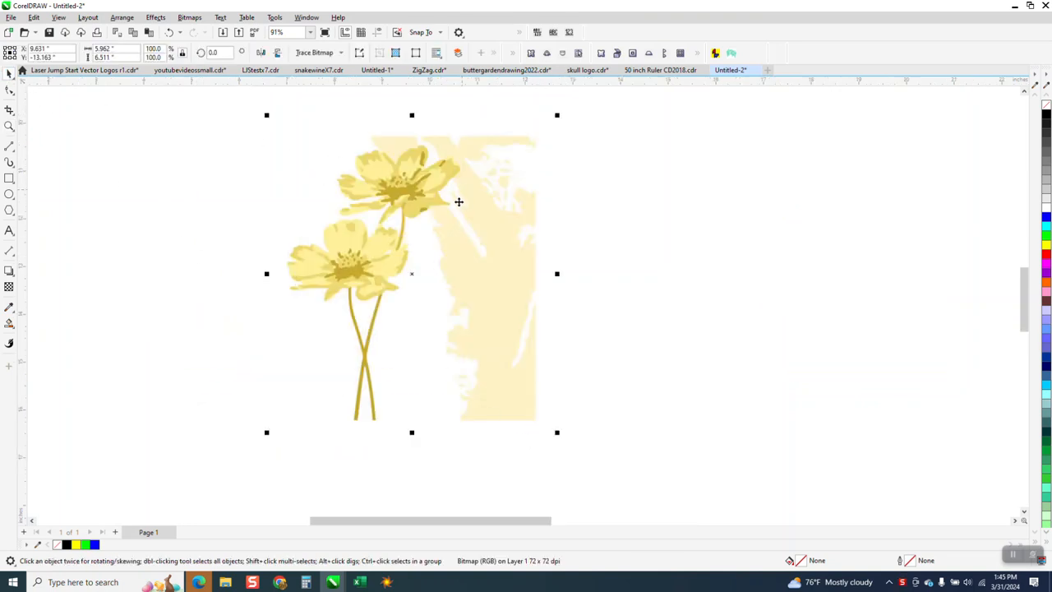
Step: Outline-trace the flower bitmap as Clipart with Detail 100 and place the trace 6 inches right of the bitmap
click(340, 53)
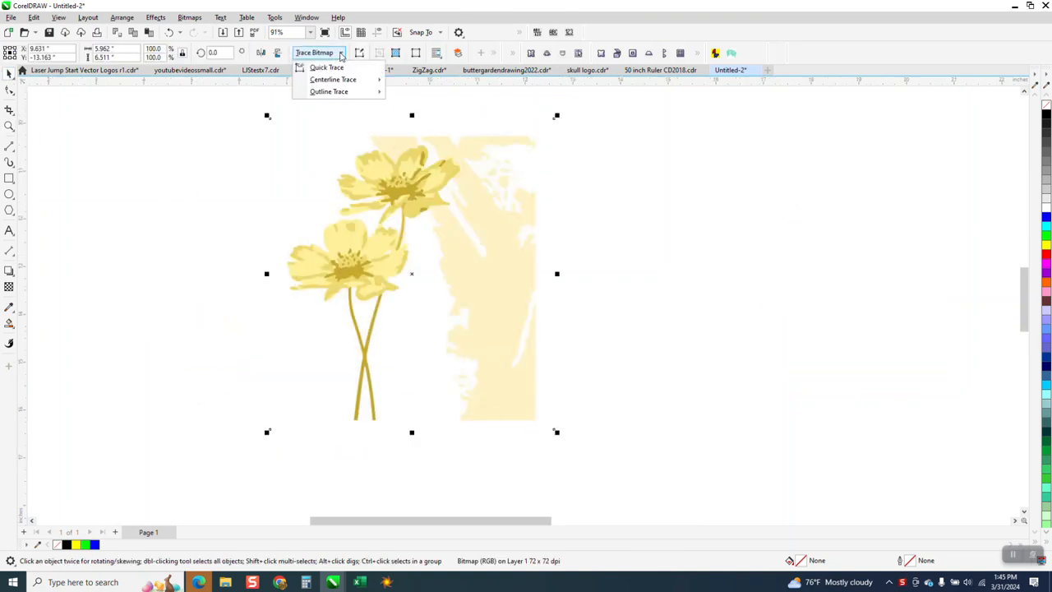
mouse_move(362, 80)
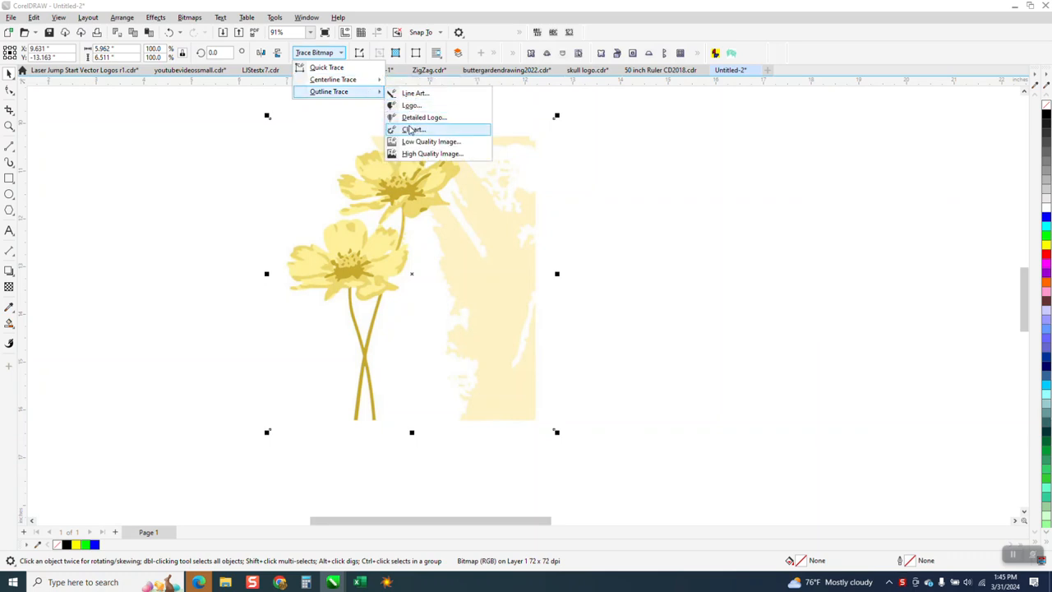
click(411, 129)
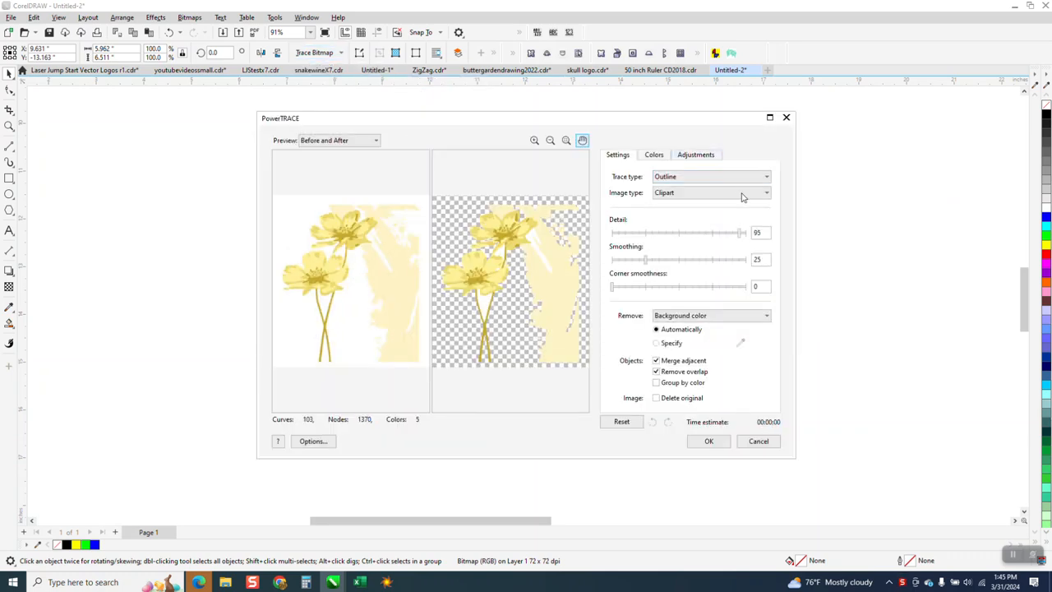
drag(740, 235, 748, 236)
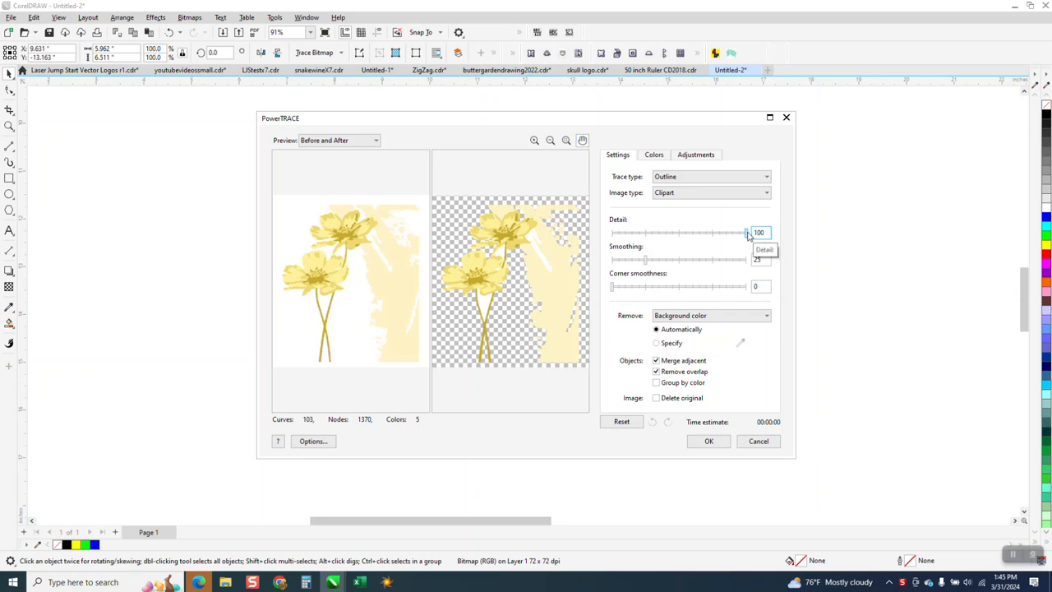
click(710, 441)
key(ctrl+d)
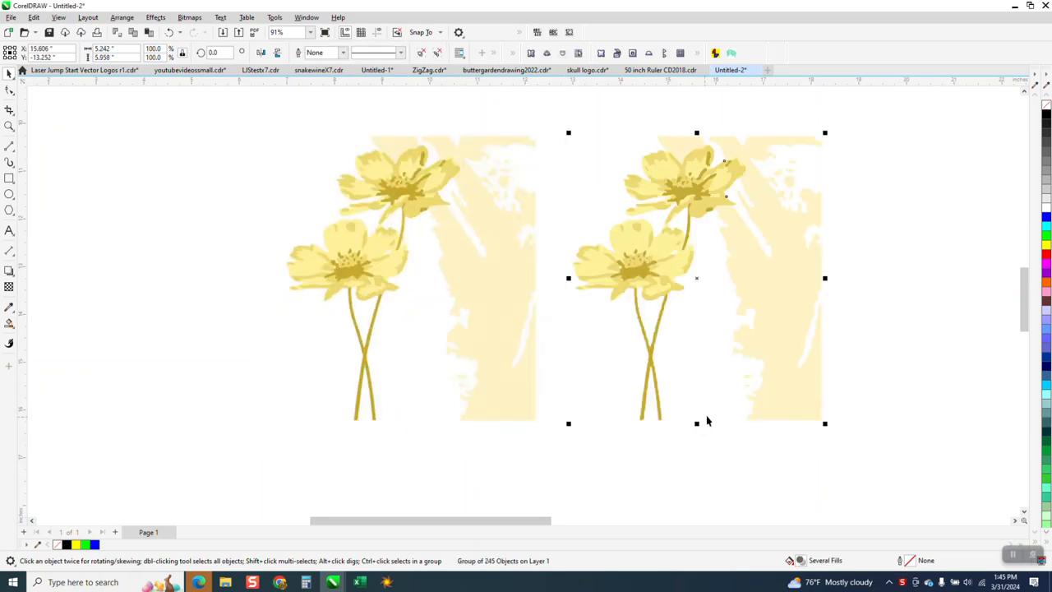
Step: Move the blue, green and yellow artwork to the left of the bitmap, centred at about X 0.9 inches
scroll(449, 307, down, 2)
scroll(780, 235, down, 1)
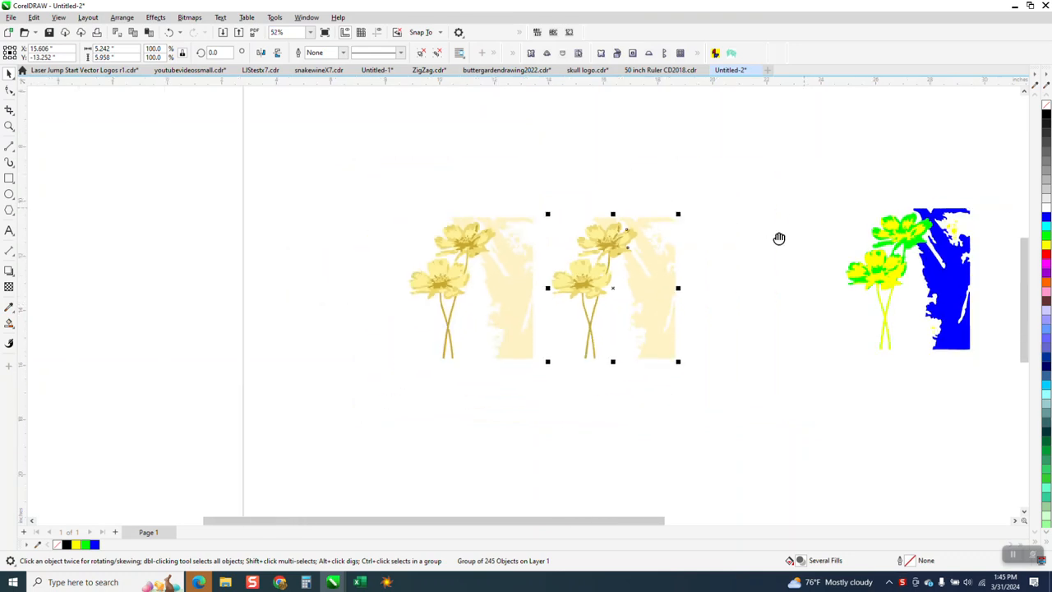
drag(799, 194, 982, 362)
drag(936, 303, 294, 289)
Step: Remove the fill from the new trace and give it a black hairline outline
drag(541, 195, 752, 403)
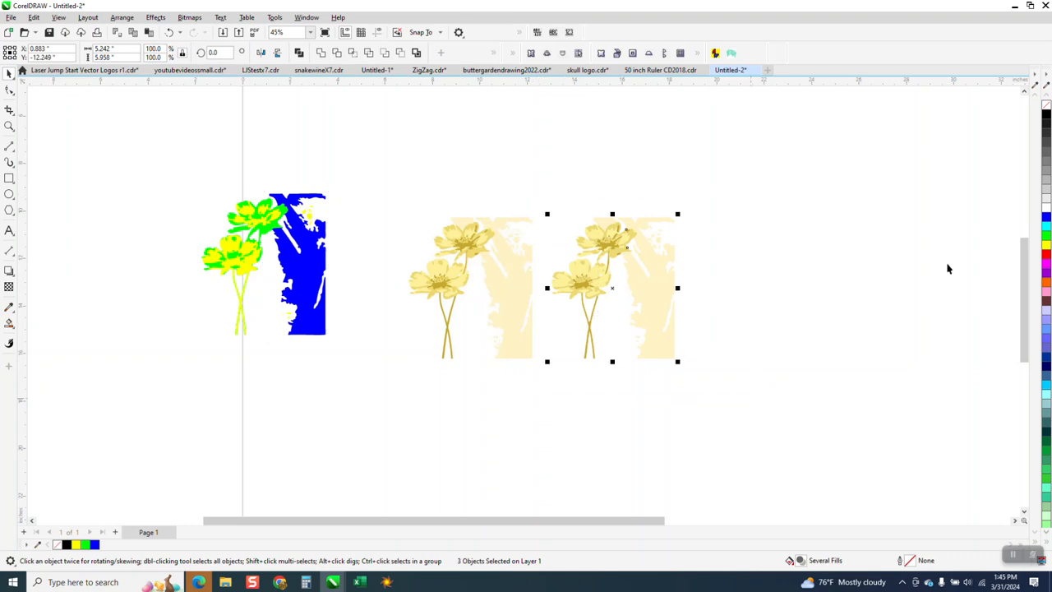
click(1046, 106)
right_click(1046, 119)
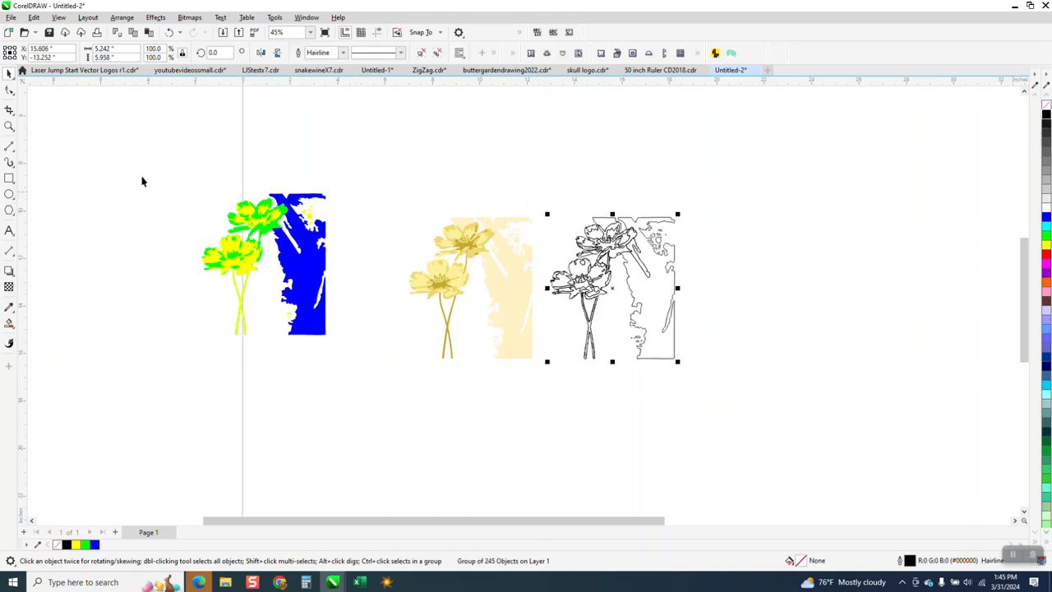
Step: Smart-fill the trace's large background region with blue and move the filled shape 6 inches to the right
click(9, 126)
drag(523, 181, 832, 461)
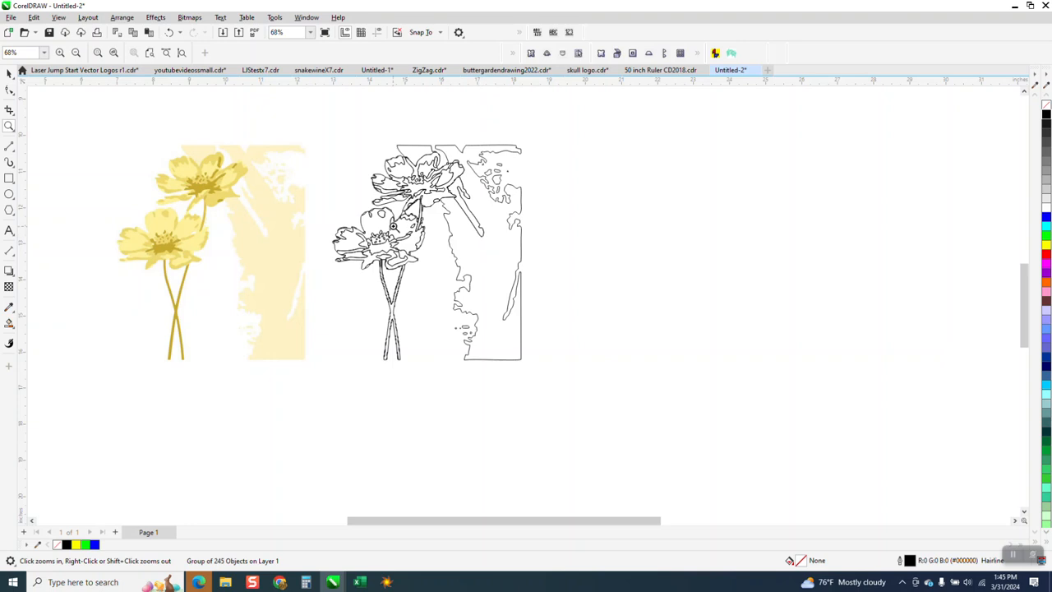
click(9, 72)
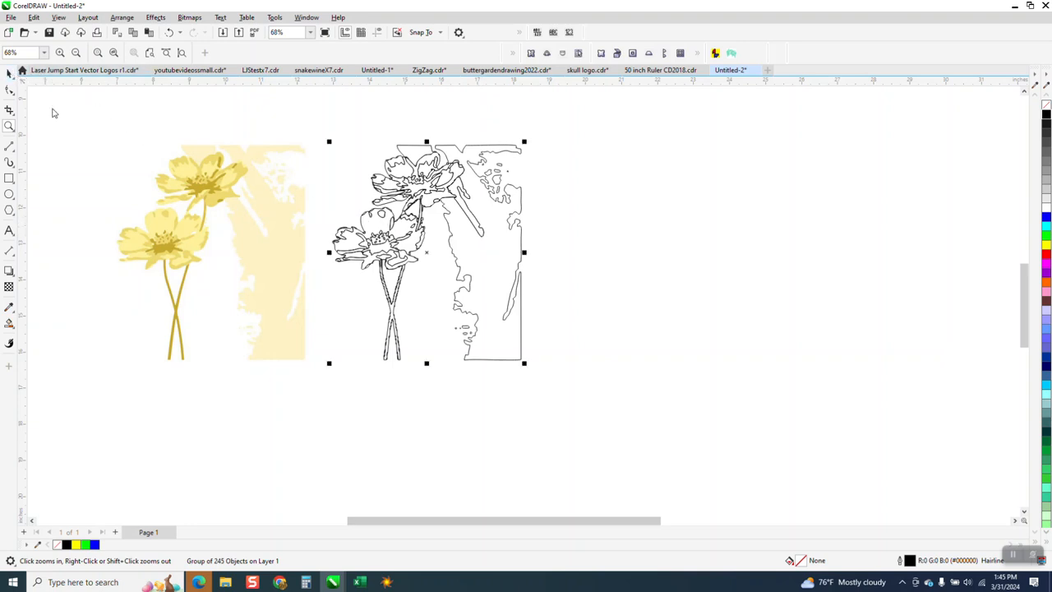
click(9, 323)
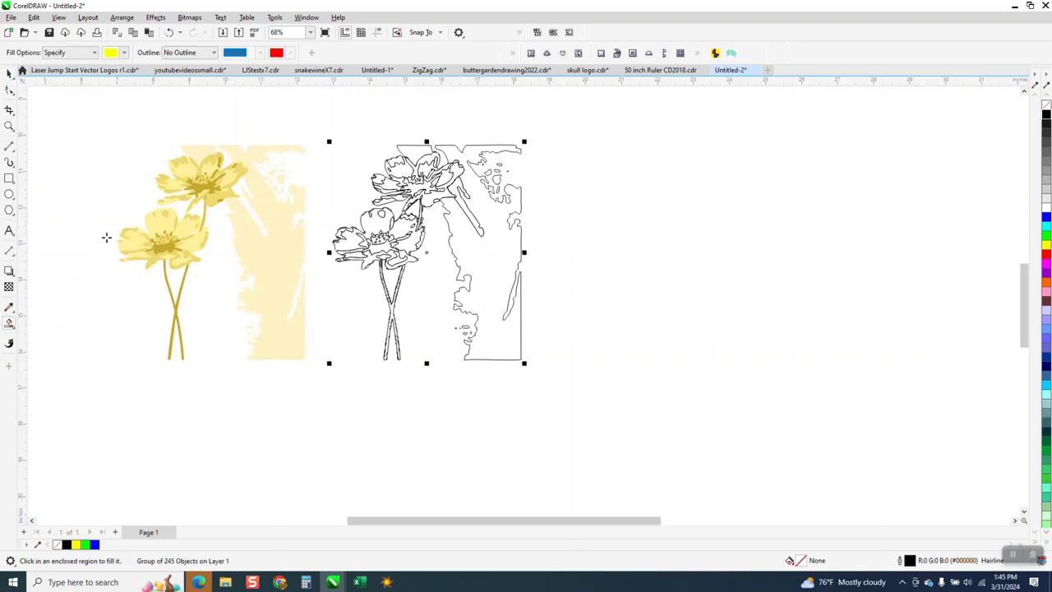
click(124, 53)
click(158, 122)
click(492, 261)
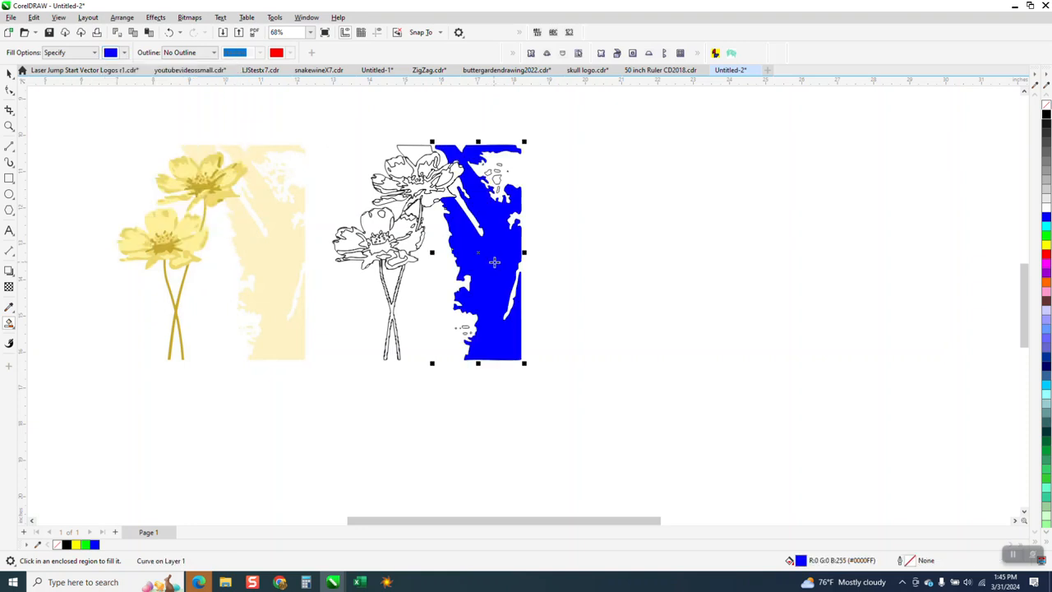
key(Right)
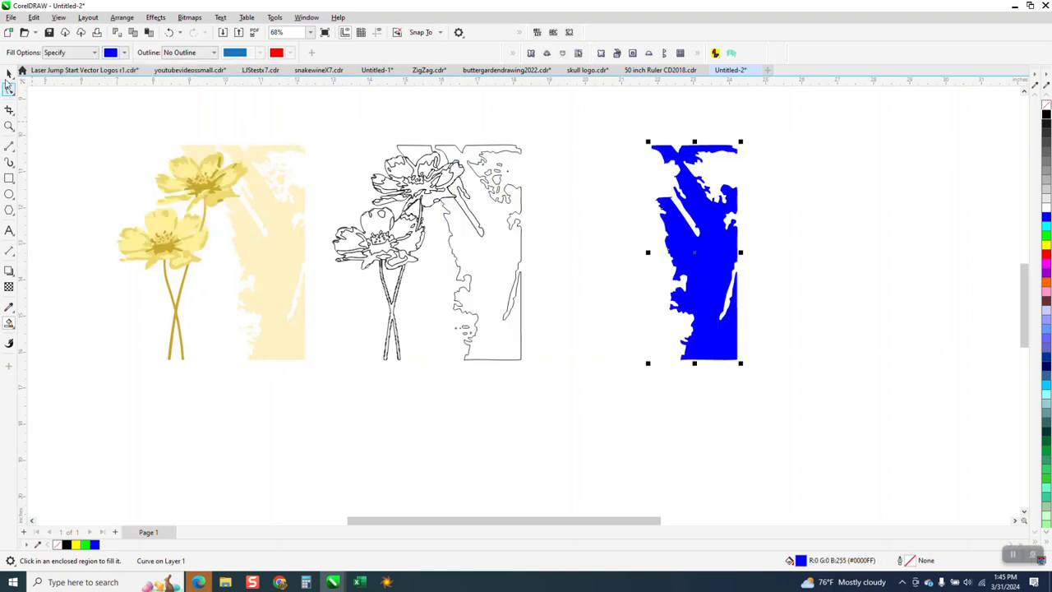
Step: Ungroup the outlined flower trace
key(space)
click(417, 153)
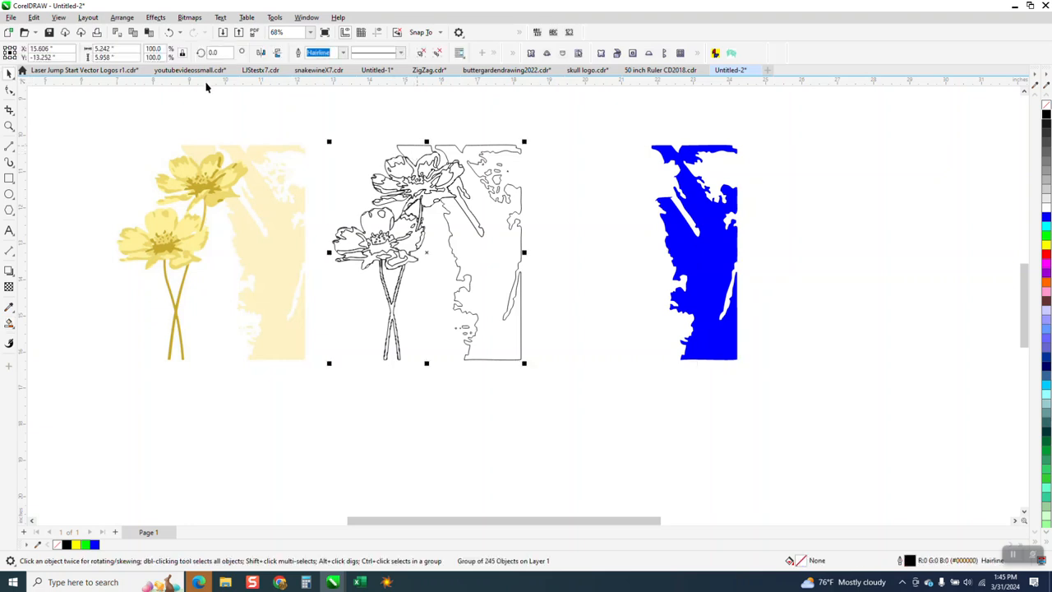
click(123, 19)
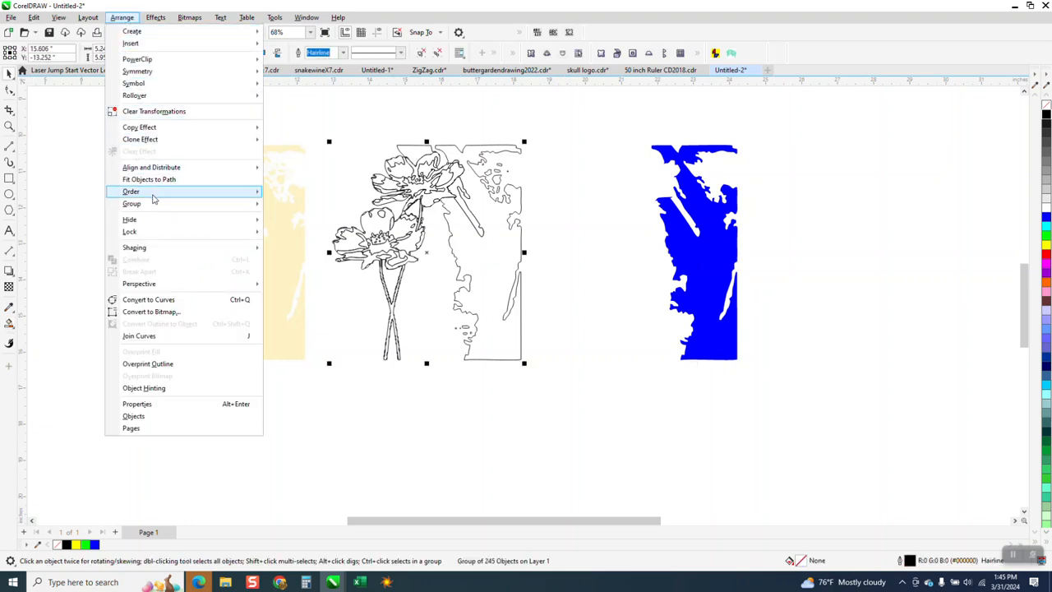
mouse_move(160, 204)
click(292, 218)
click(312, 162)
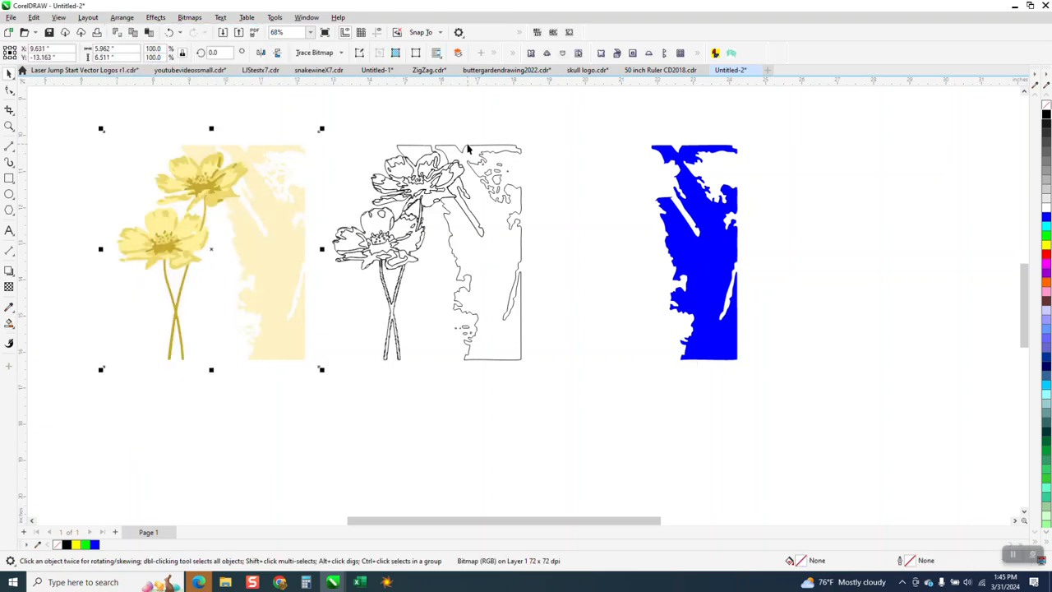
Step: Delete the large background outline curve from the ungrouped trace
click(469, 148)
click(496, 146)
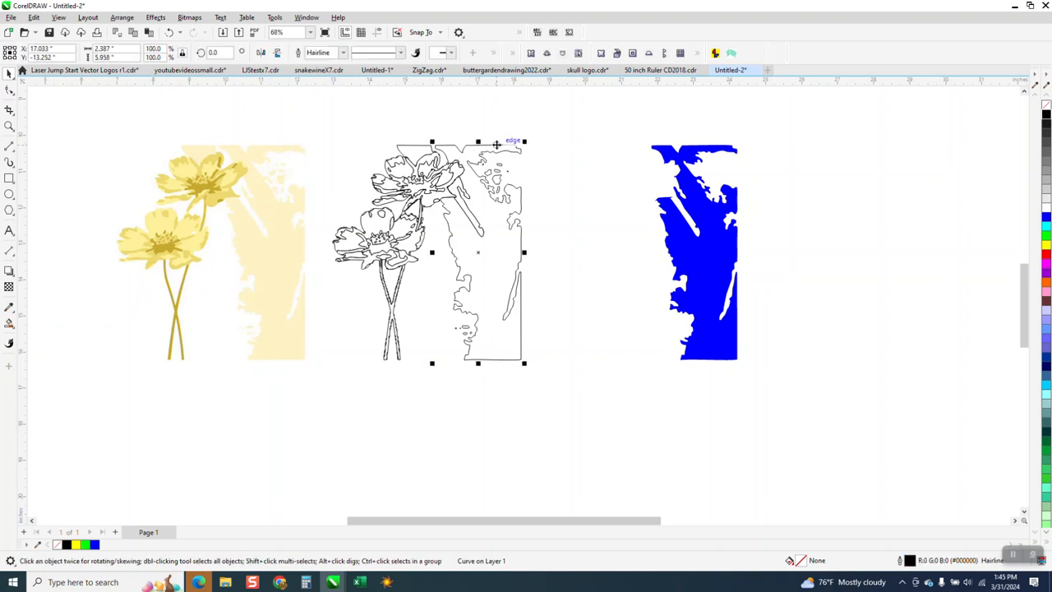
key(Delete)
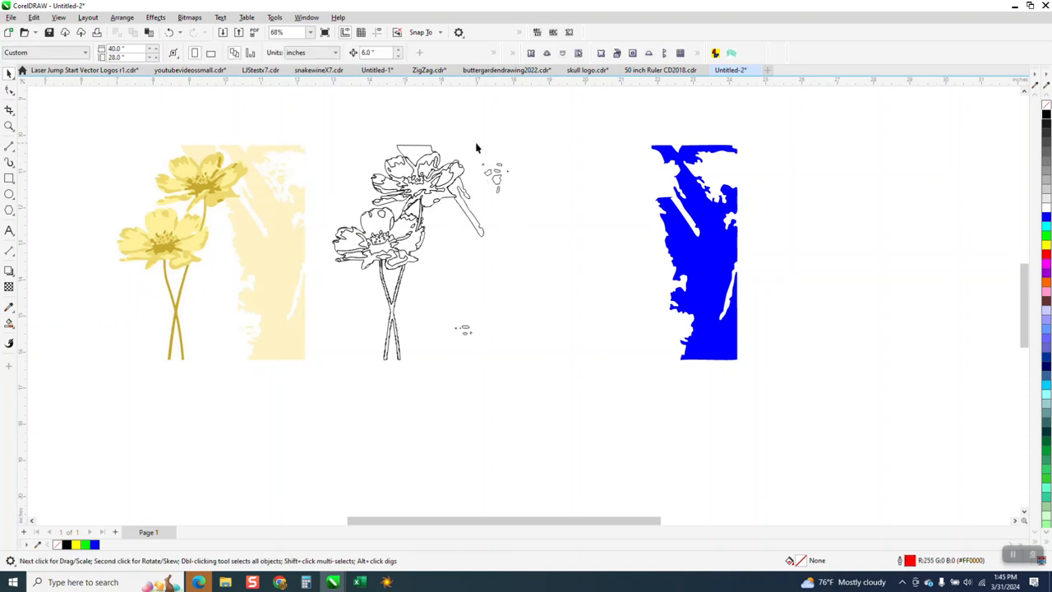
Step: Fill the small upper background specks with blue, remove their outline and move them onto the blue background shape
drag(475, 144, 531, 218)
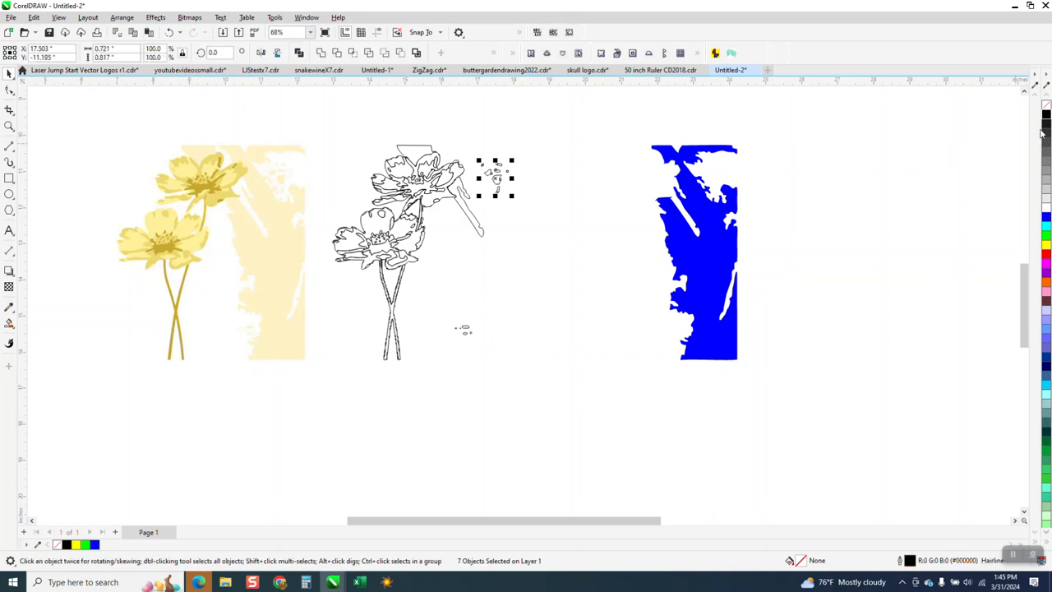
click(1045, 216)
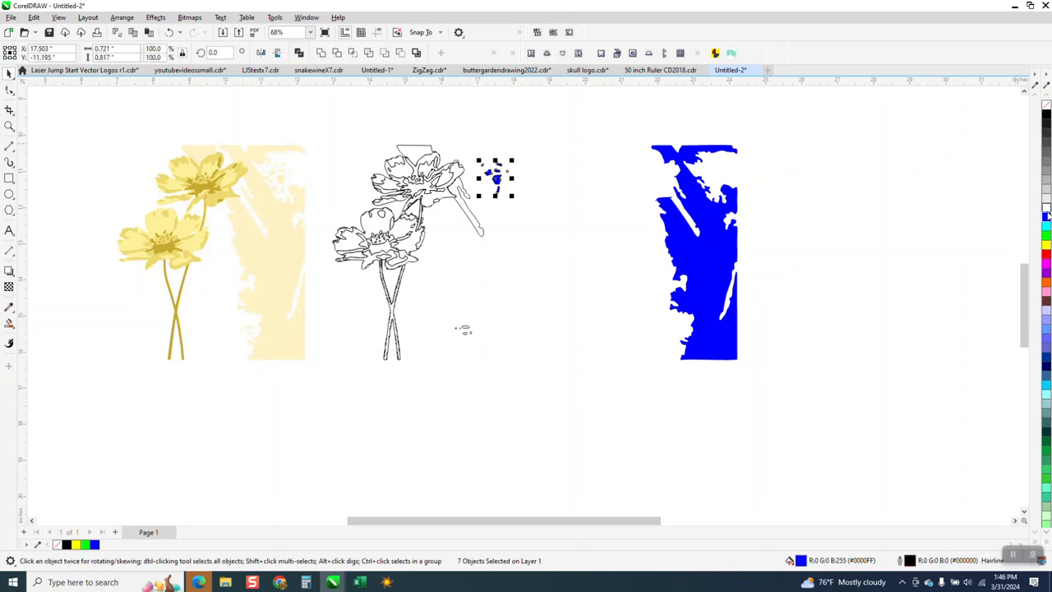
right_click(1046, 105)
Step: Fill the small lower background specks with blue, move them 6 inches right onto the blue shape and remove their outline
drag(573, 299, 481, 359)
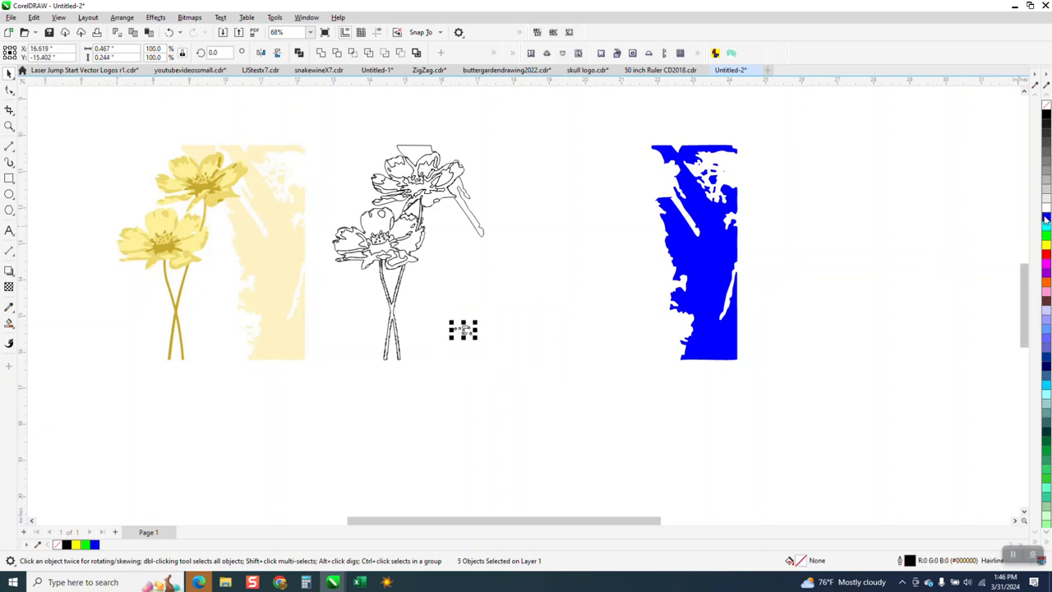
click(1046, 218)
key(Right)
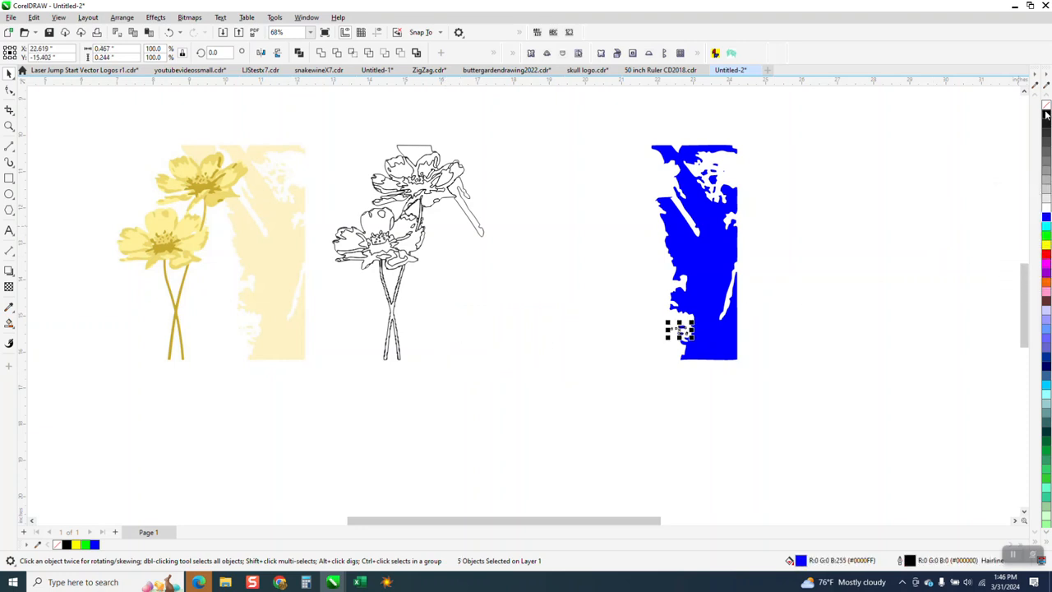
right_click(1046, 106)
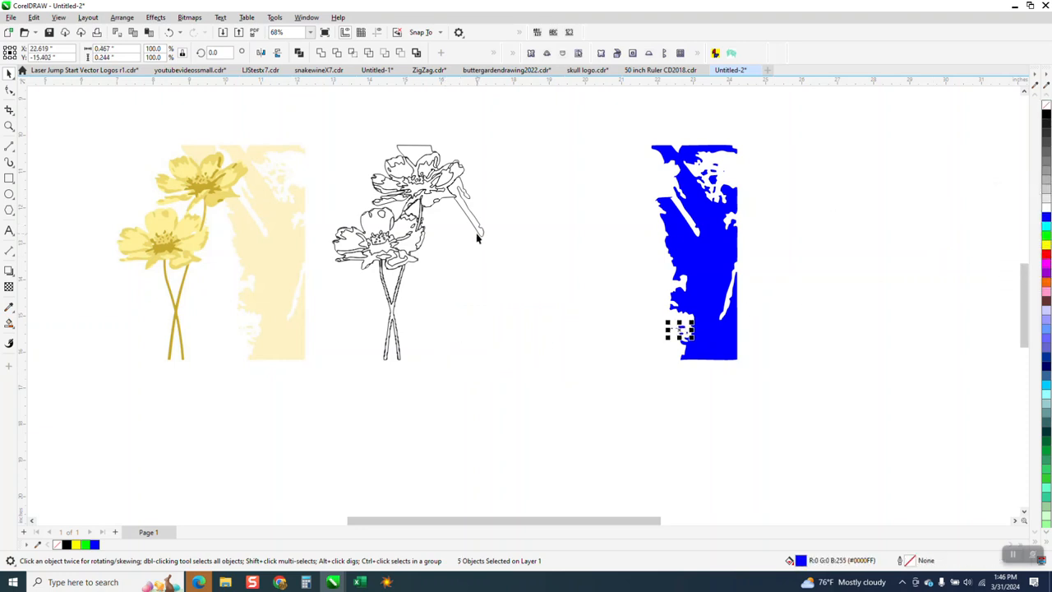
key(Escape)
Step: Delete the leftover diagonal streak outline and the small background outline above the upper flower
click(478, 235)
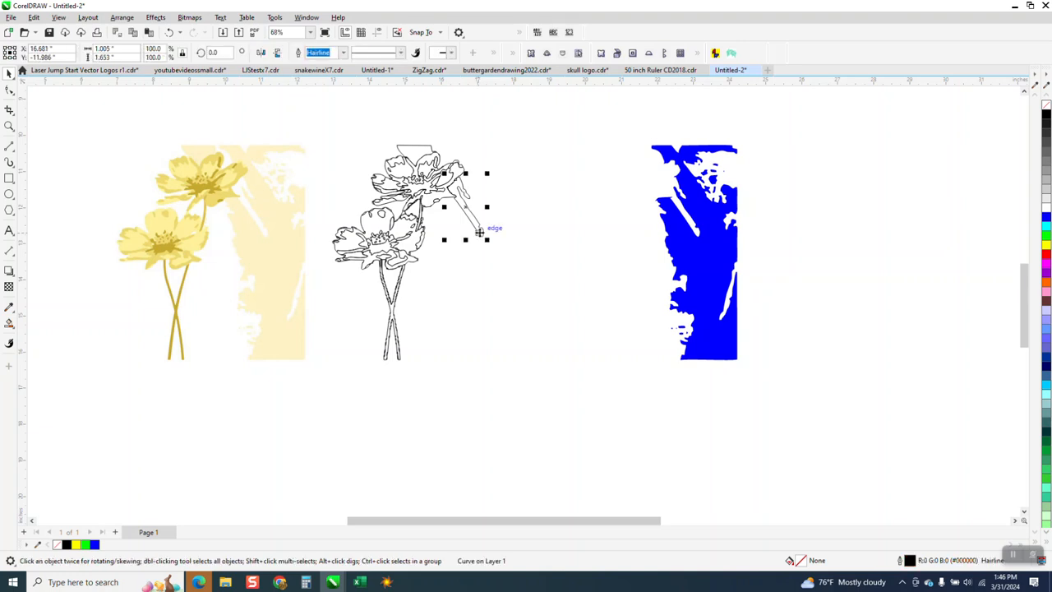
key(Delete)
click(427, 149)
key(Delete)
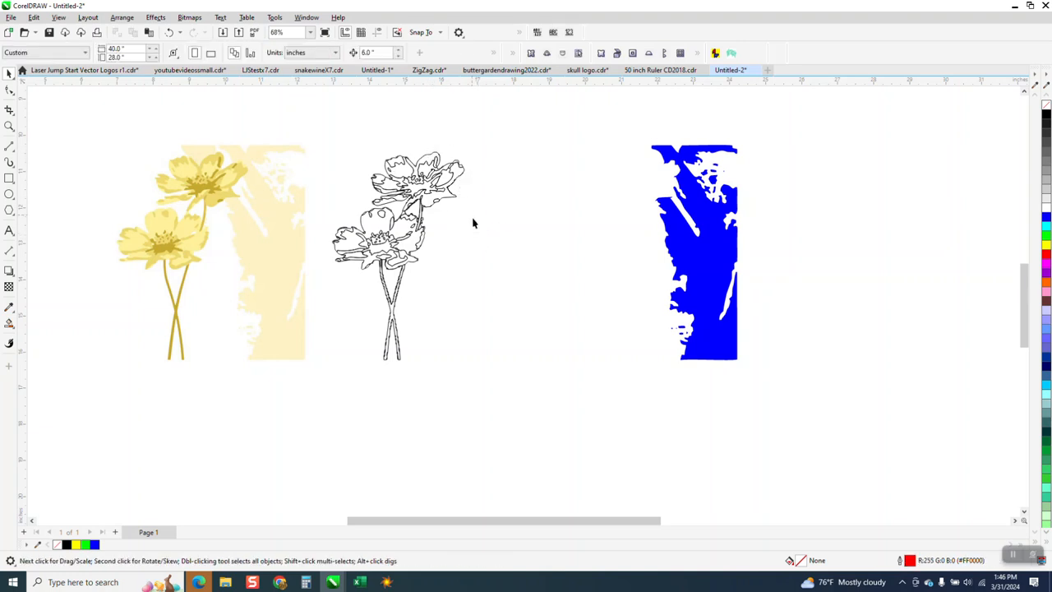
Step: Try a blue Smart Fill on the crossed flower stems and undo it
click(9, 323)
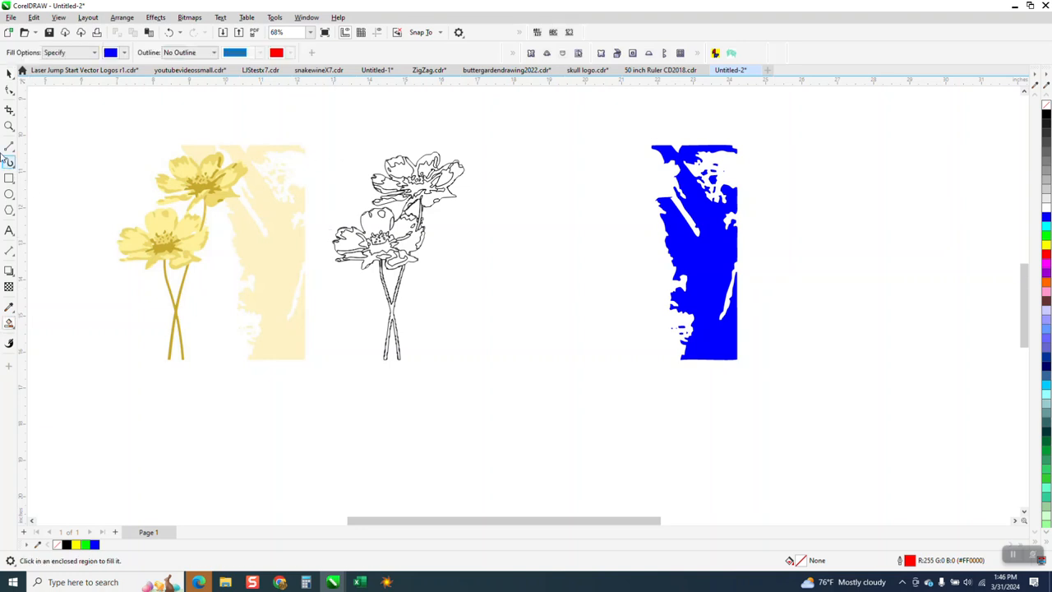
click(8, 127)
scroll(673, 451, up, 1)
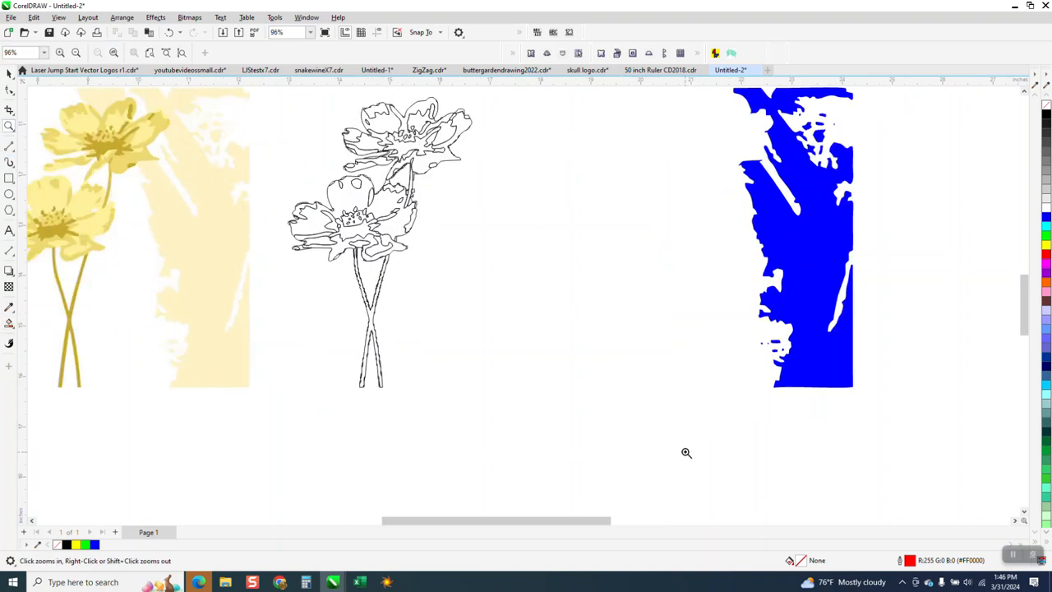
click(9, 323)
click(371, 317)
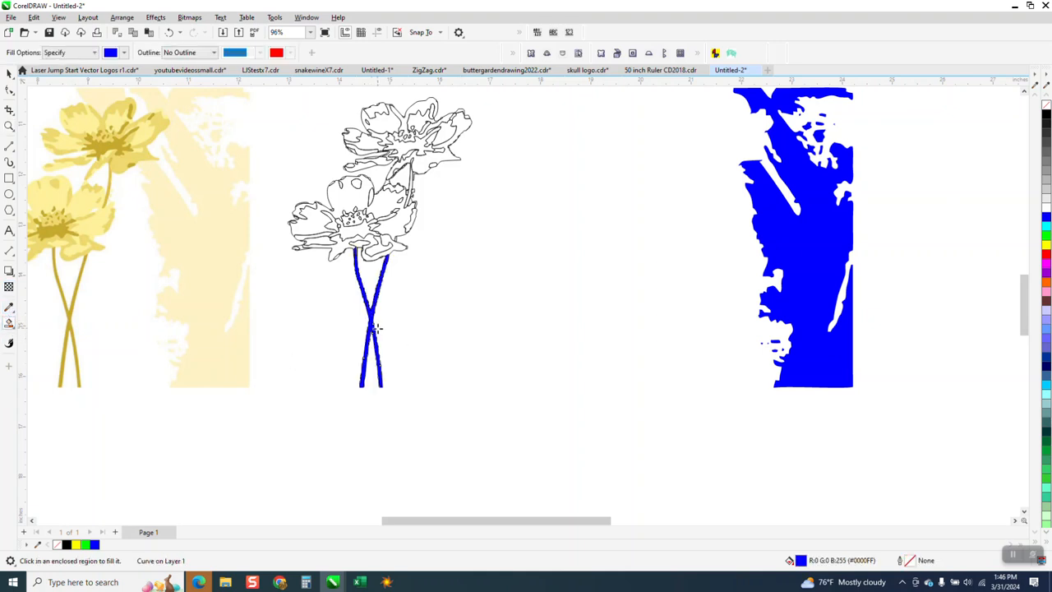
click(169, 33)
Step: Smart-fill the crossed flower stems with green and move the filled shape 6 inches to the right
click(124, 52)
click(185, 124)
click(373, 321)
click(371, 317)
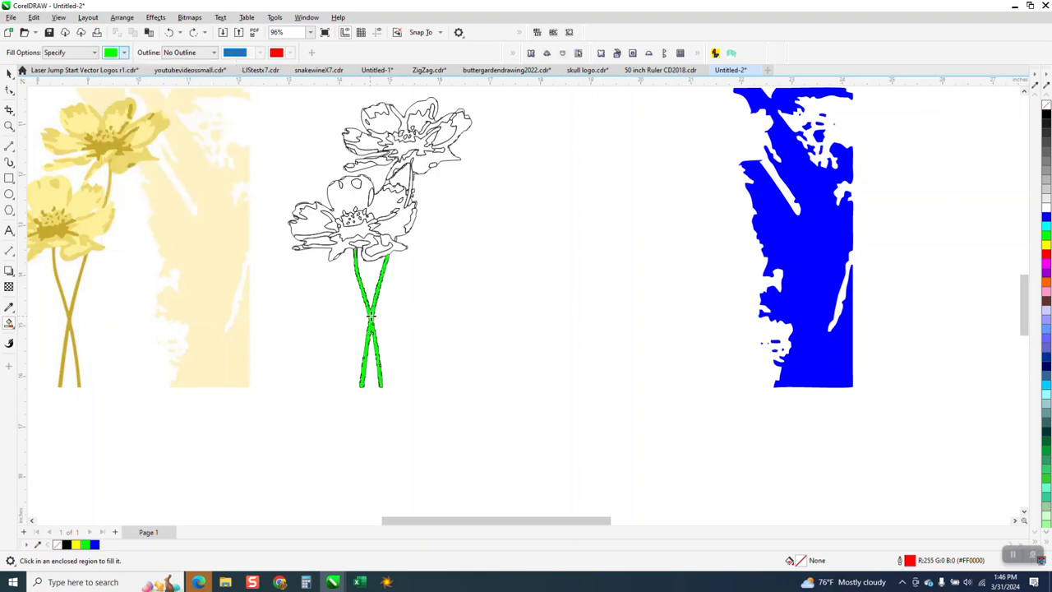
key(Right)
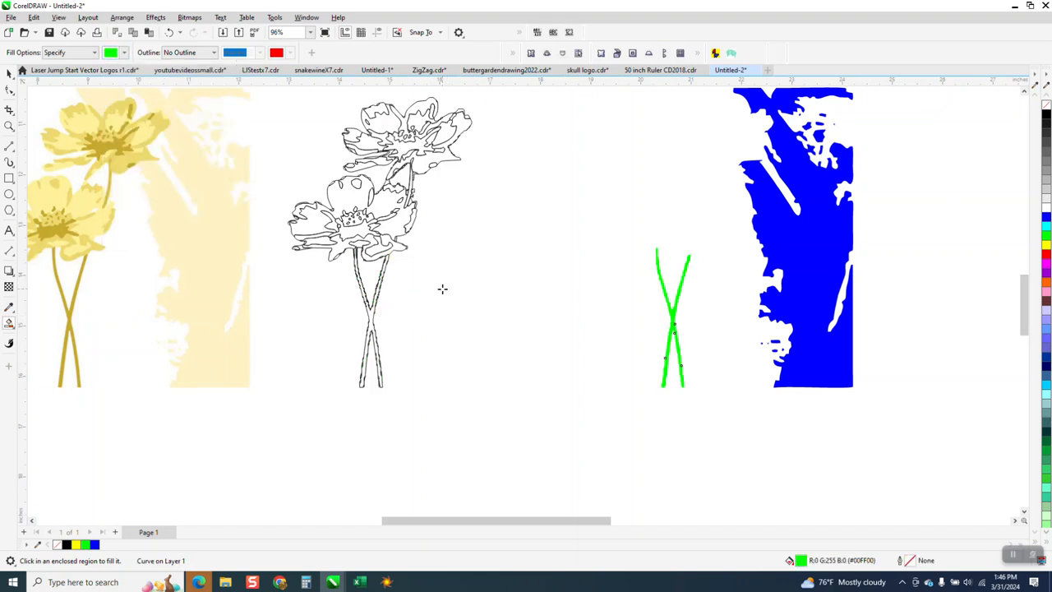
Step: Smart-fill the short stem between the two flowers with green and move the filled shape 6 inches to the right
click(410, 187)
key(Right)
Step: Set the Smart Fill color to yellow and fill the inner petal areas of the upper flower outline
click(124, 52)
click(197, 121)
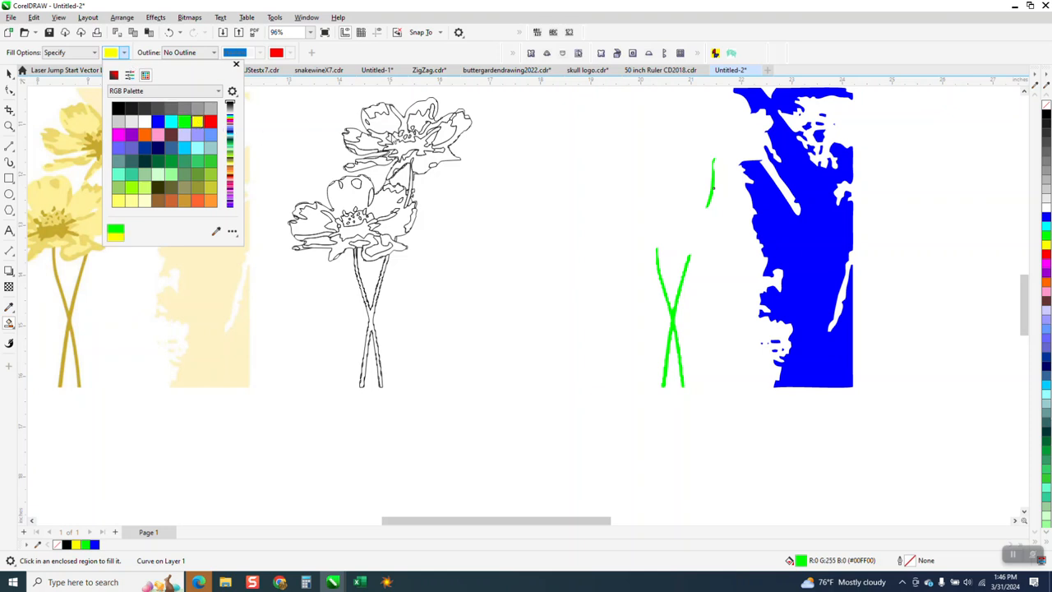
click(420, 123)
click(419, 122)
click(388, 117)
click(440, 133)
click(416, 145)
click(372, 152)
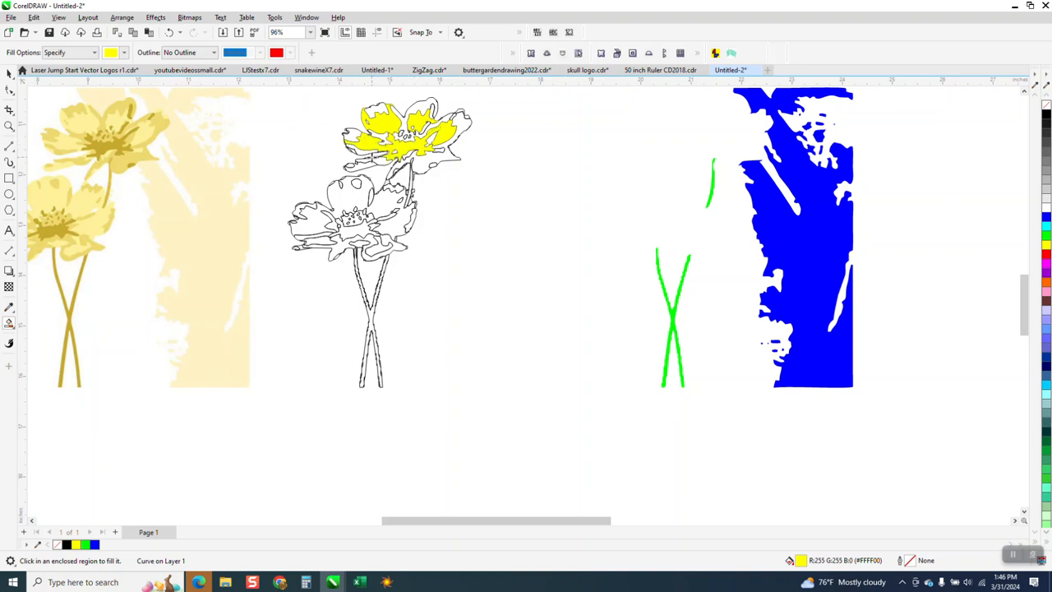
Step: Smart-fill the petal areas of the lower flower outline with yellow, including the small lower petals
click(357, 183)
click(329, 220)
click(315, 215)
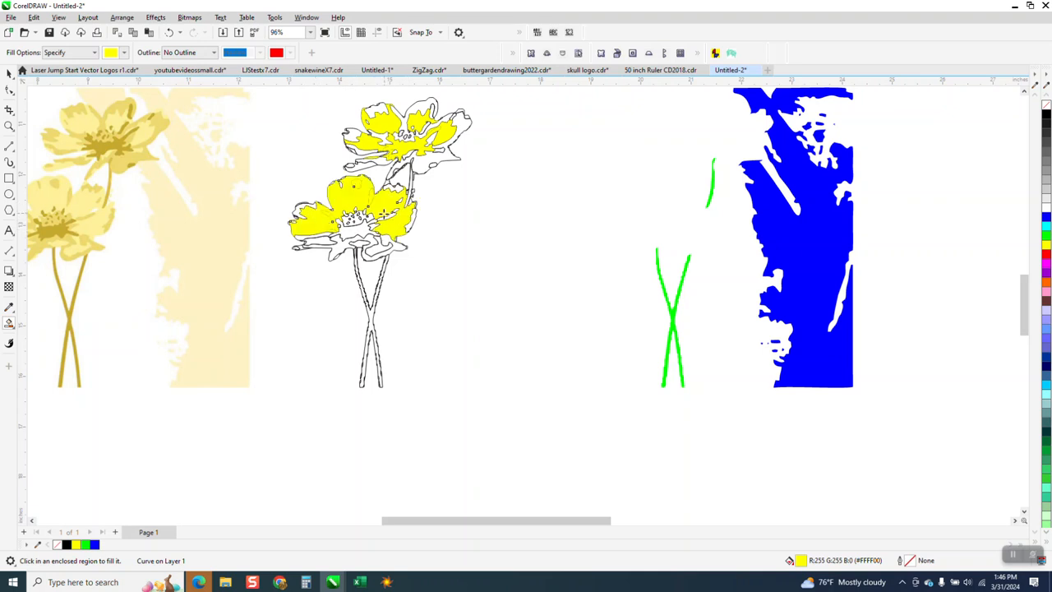
click(374, 246)
click(328, 241)
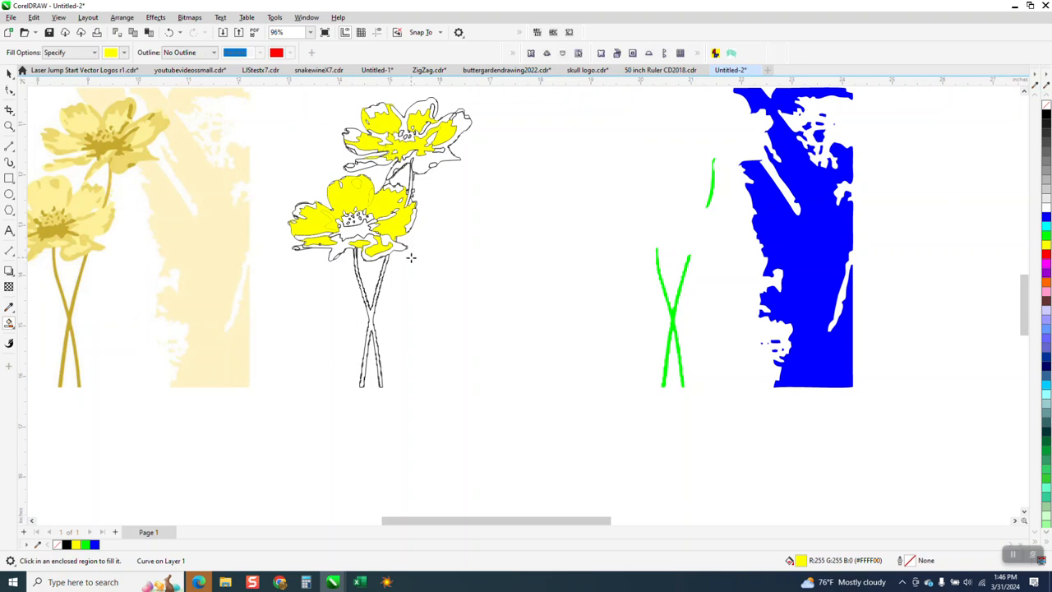
Step: Select a yellow petal and use Find and Replace to select all objects matching its curve, fill and outline properties
click(9, 73)
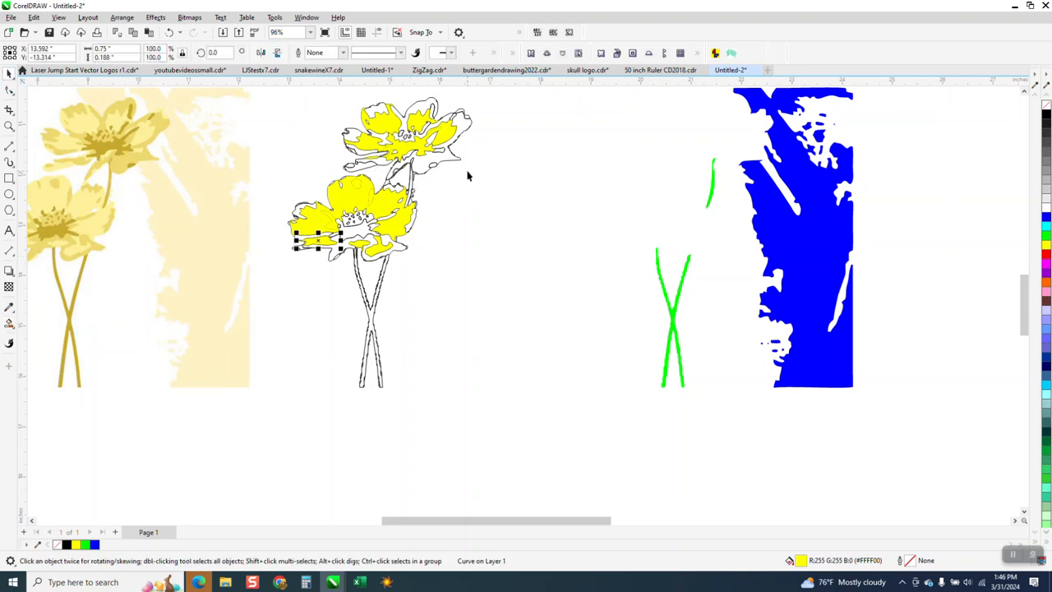
click(467, 117)
click(538, 165)
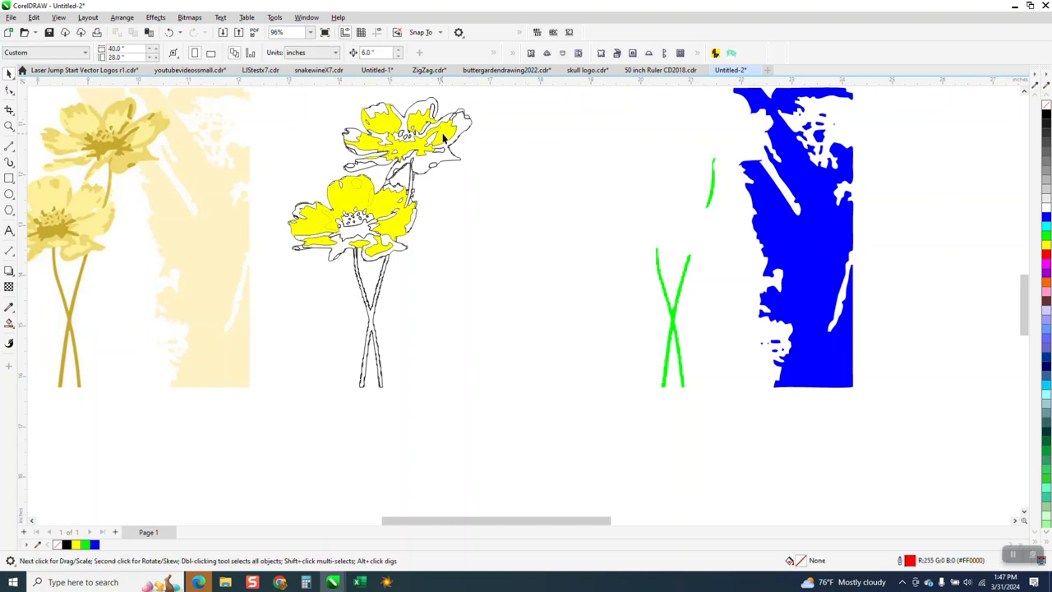
scroll(486, 184, down, 1)
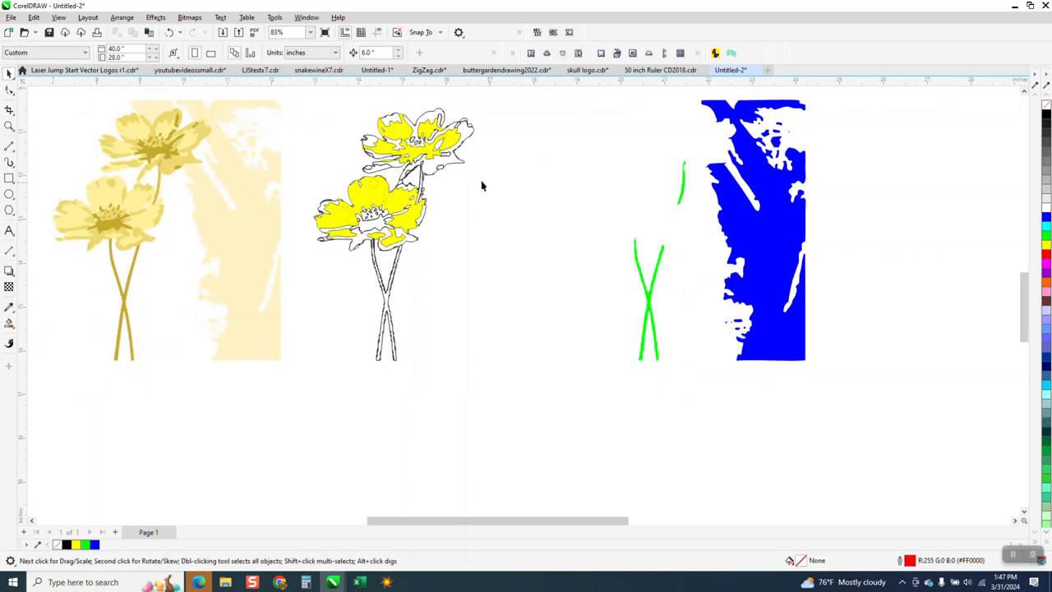
click(400, 132)
click(34, 17)
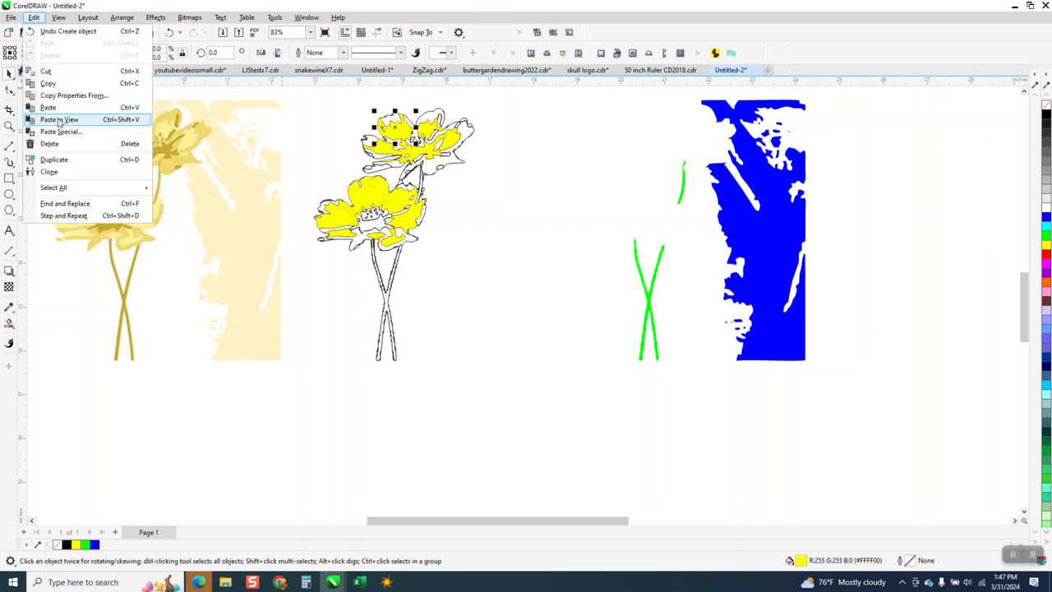
key(Escape)
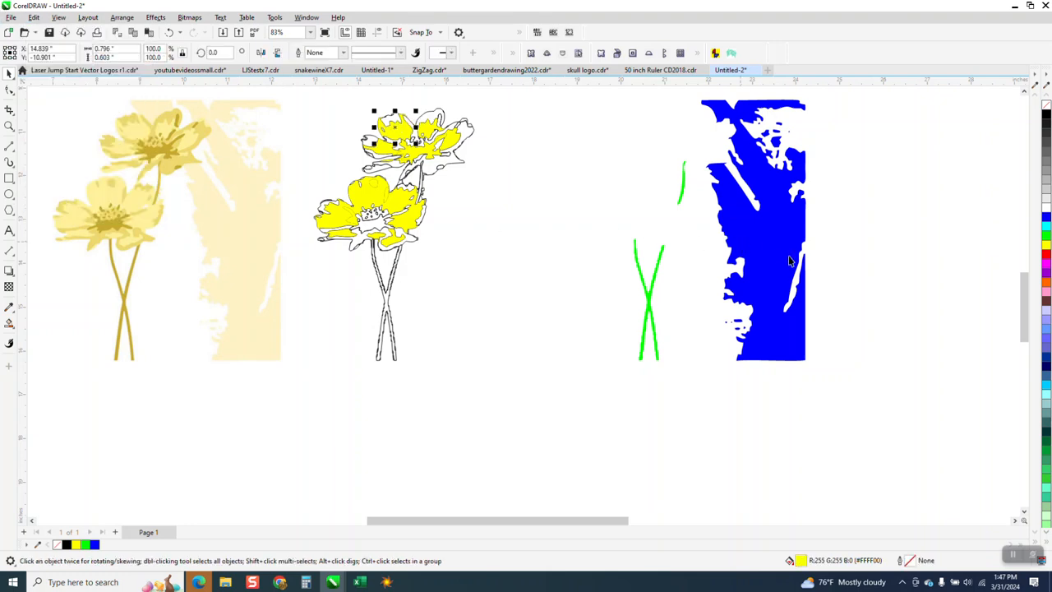
key(ctrl+f)
click(894, 298)
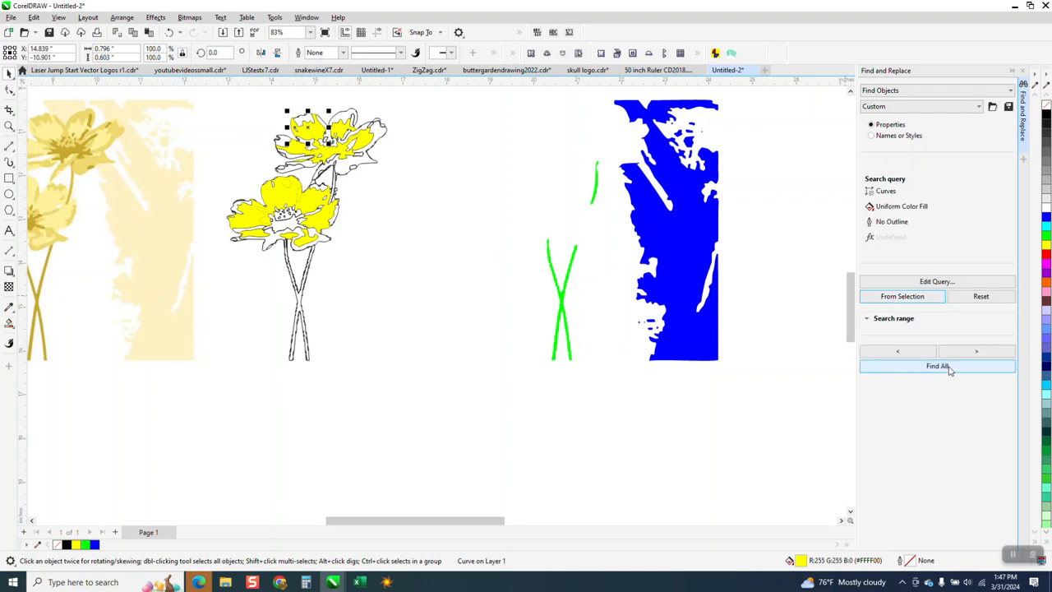
click(950, 367)
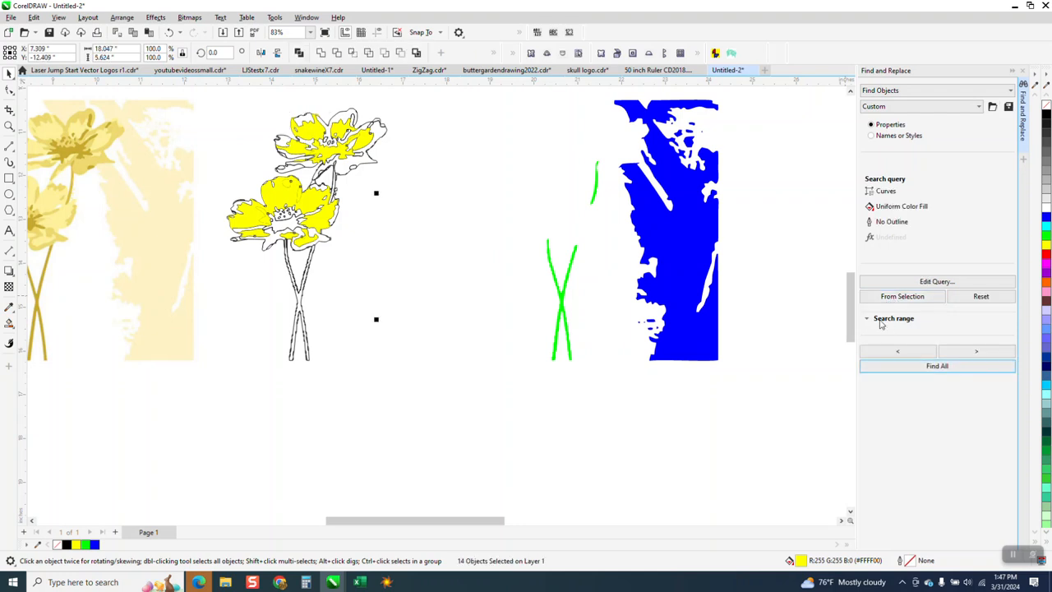
Step: Group all the matching yellow shapes and move the group 6 inches to the right
key(ctrl+g)
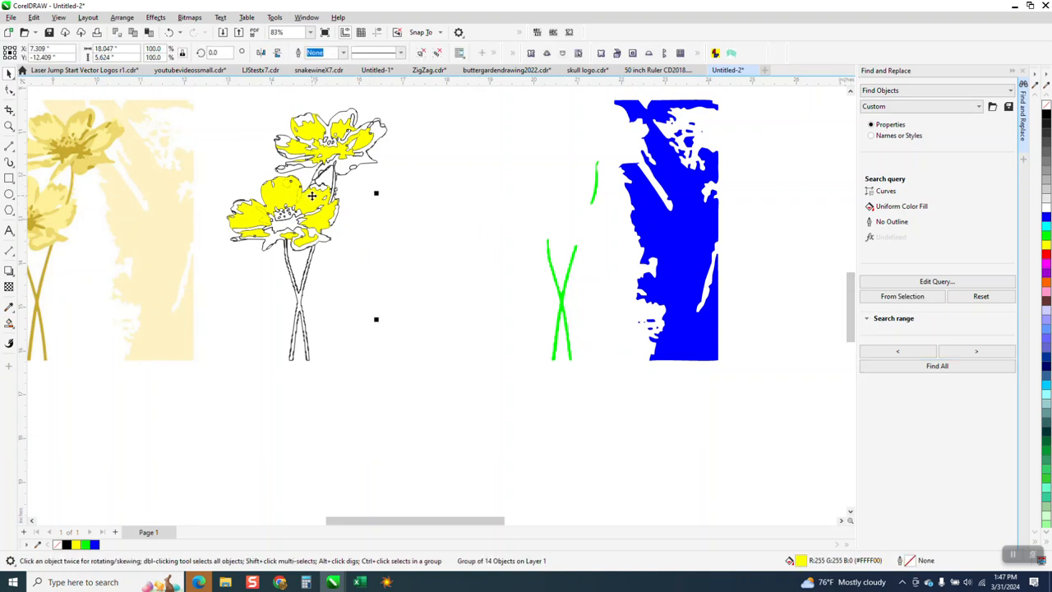
drag(313, 196, 572, 232)
scroll(541, 287, down, 3)
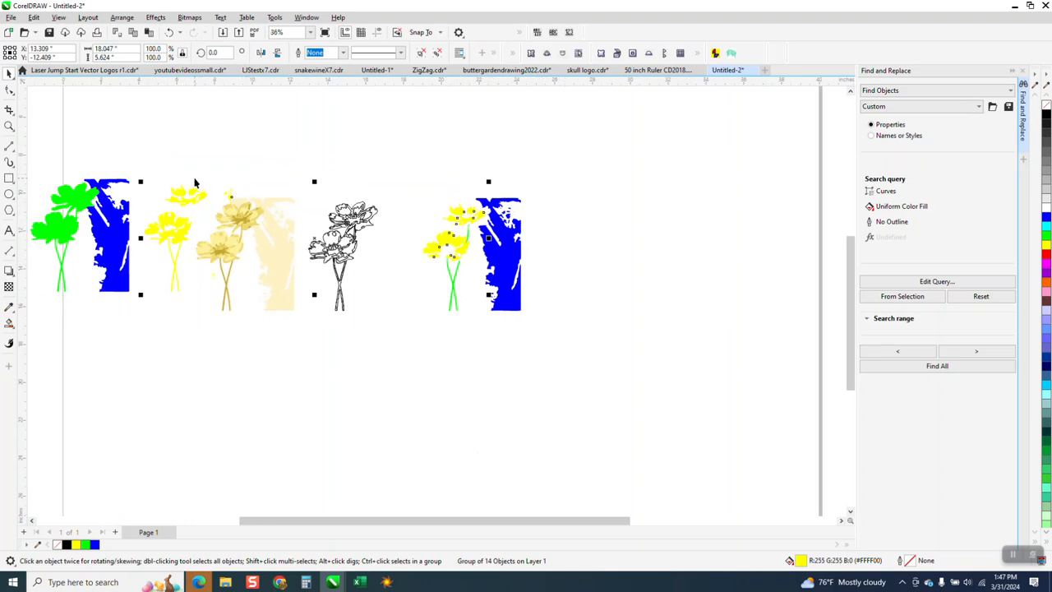
Step: Ungroup the yellow shapes and move the older yellow flower pieces 6 inches left onto the green flower artwork
click(122, 18)
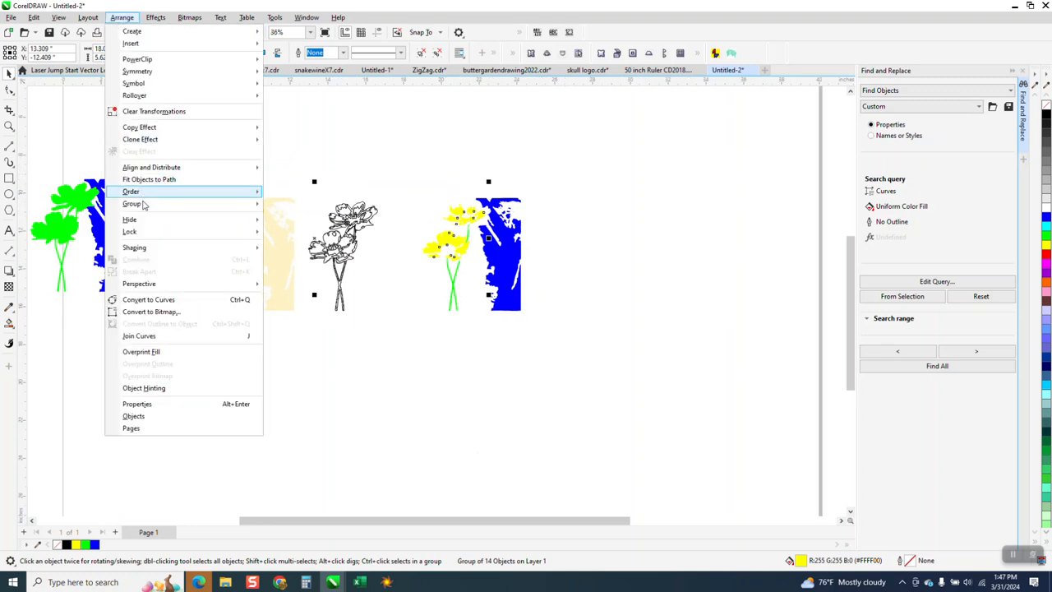
mouse_move(144, 208)
click(293, 217)
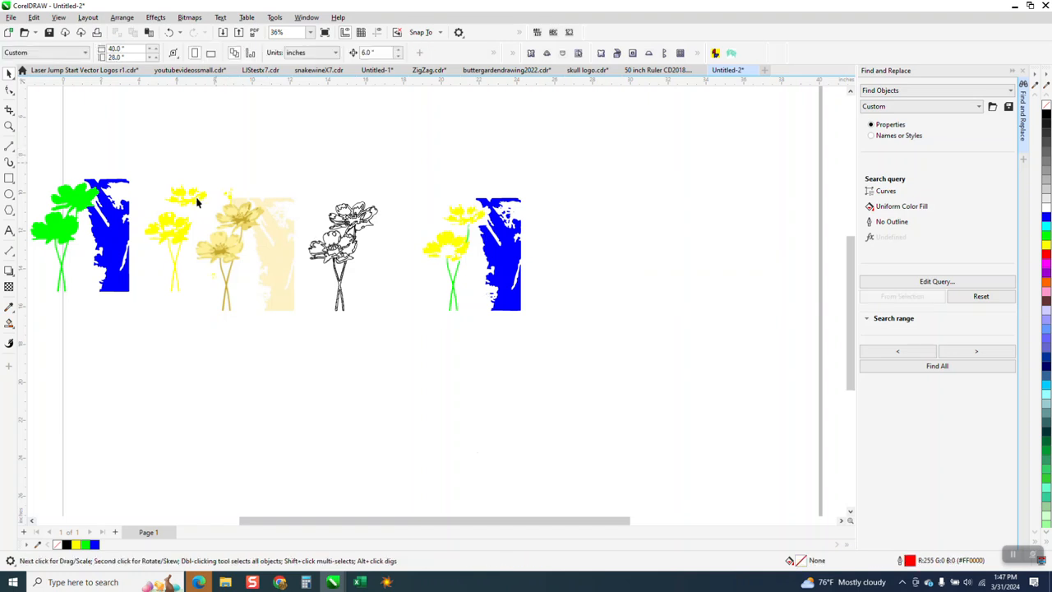
drag(138, 317, 138, 317)
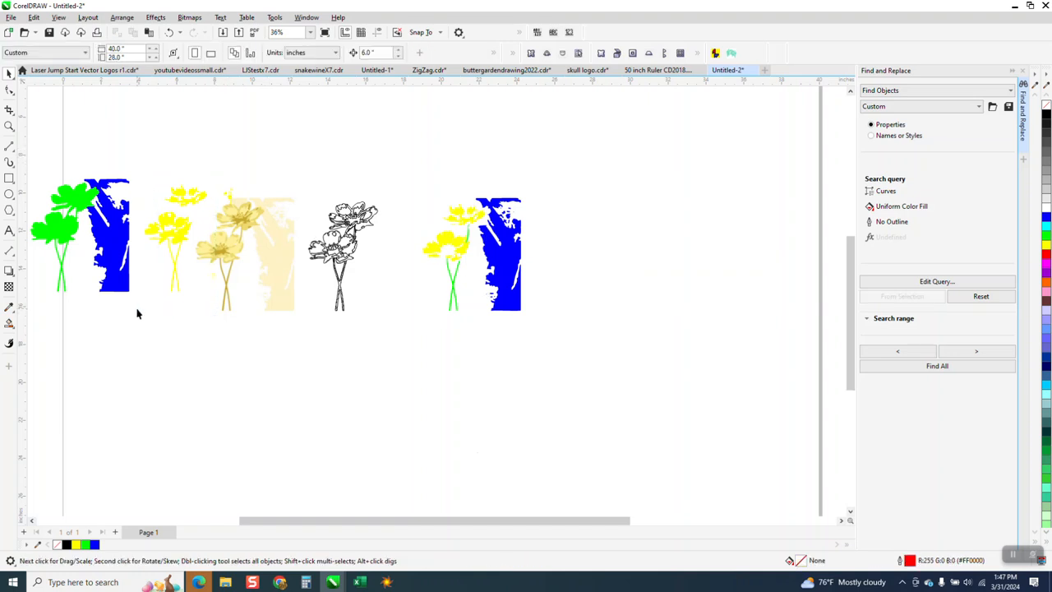
click(163, 239)
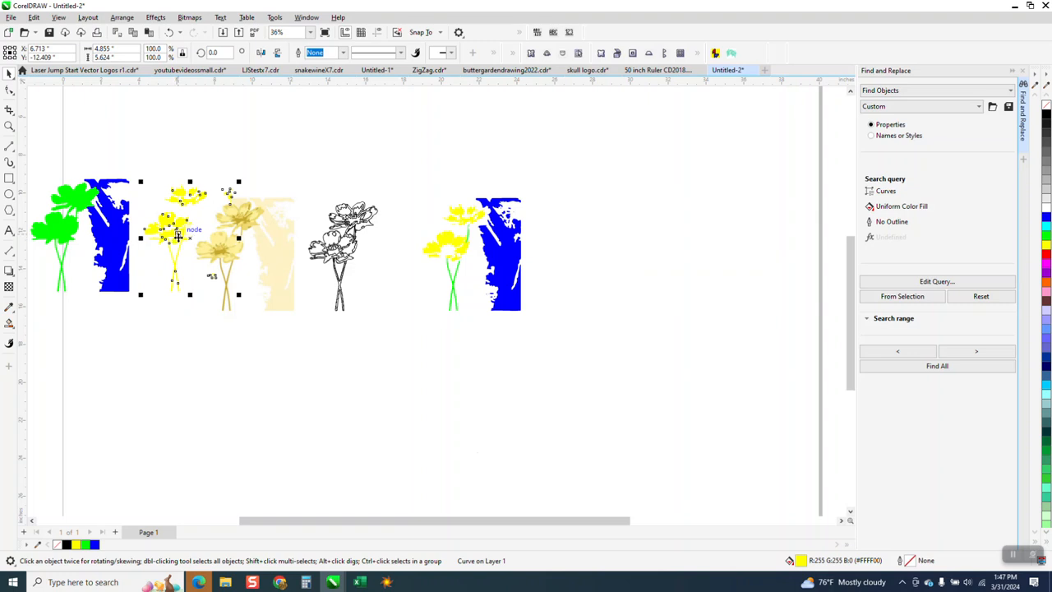
drag(175, 236, 62, 235)
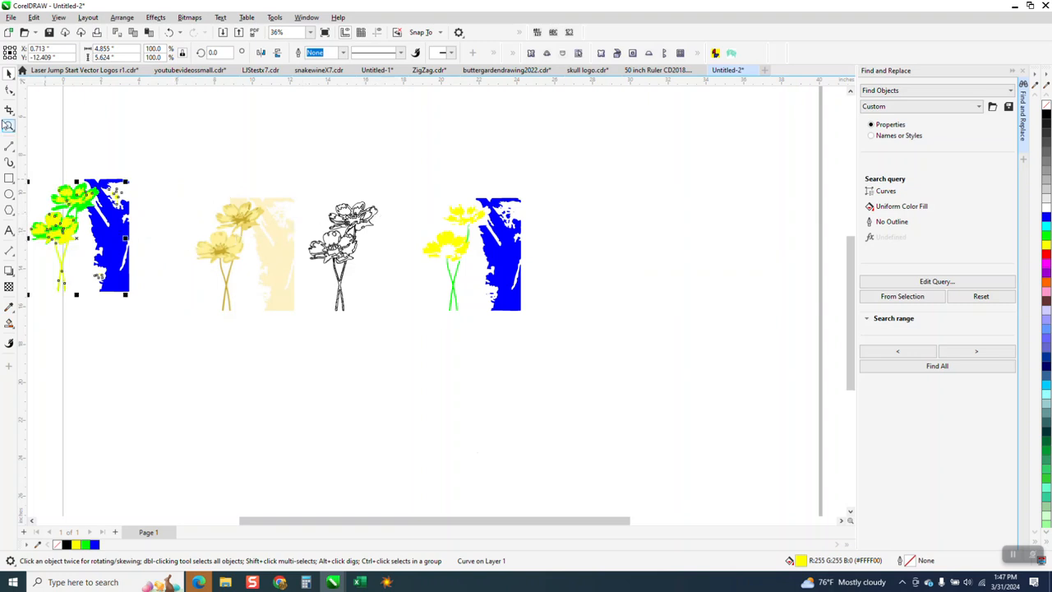
Step: Move the yellow petals, green stems and blue background another 6 inches right, including the lower-flower petals missed by the first selection
click(9, 126)
drag(305, 188, 582, 325)
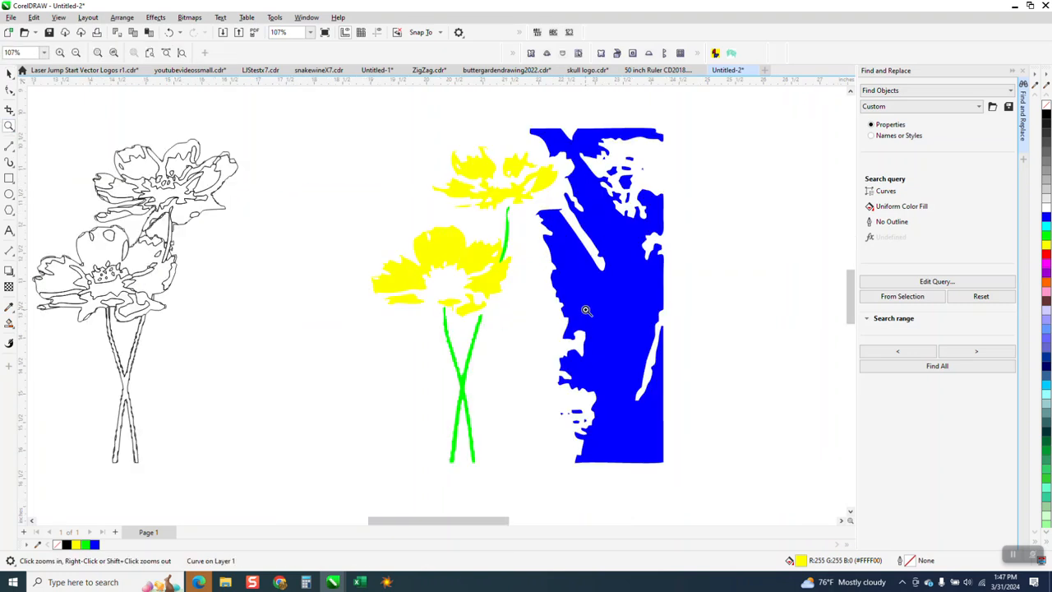
scroll(600, 232, down, 1)
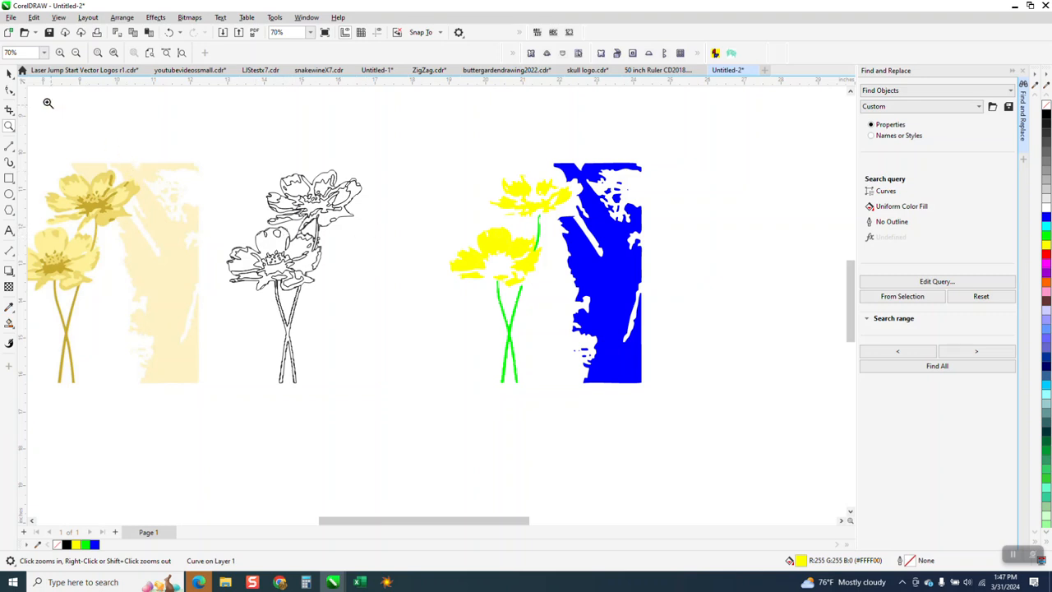
click(9, 73)
scroll(578, 222, down, 1)
drag(383, 153, 521, 312)
key(Right)
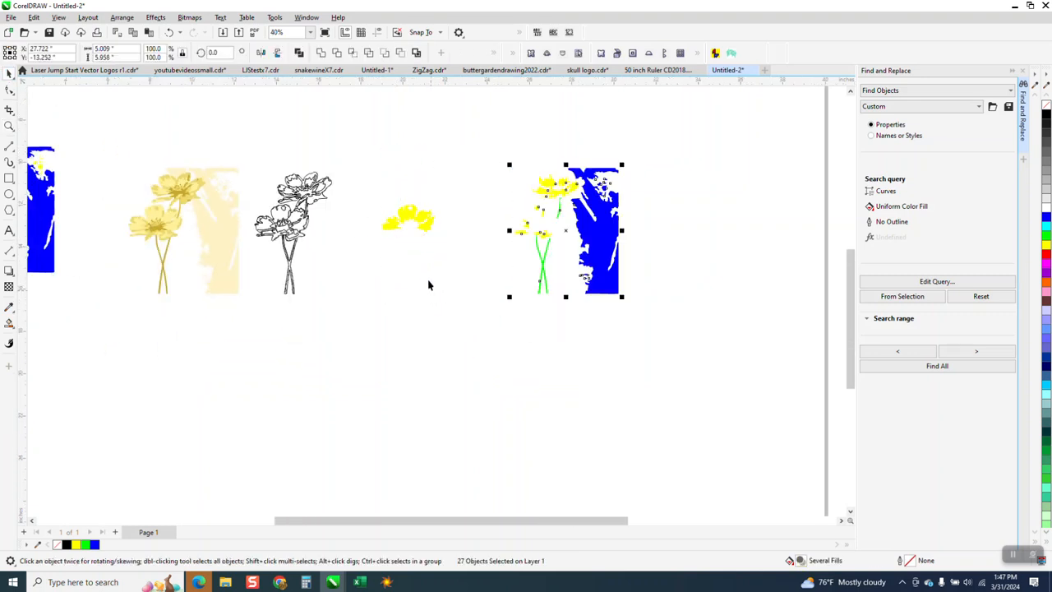
drag(372, 186, 470, 277)
key(Right)
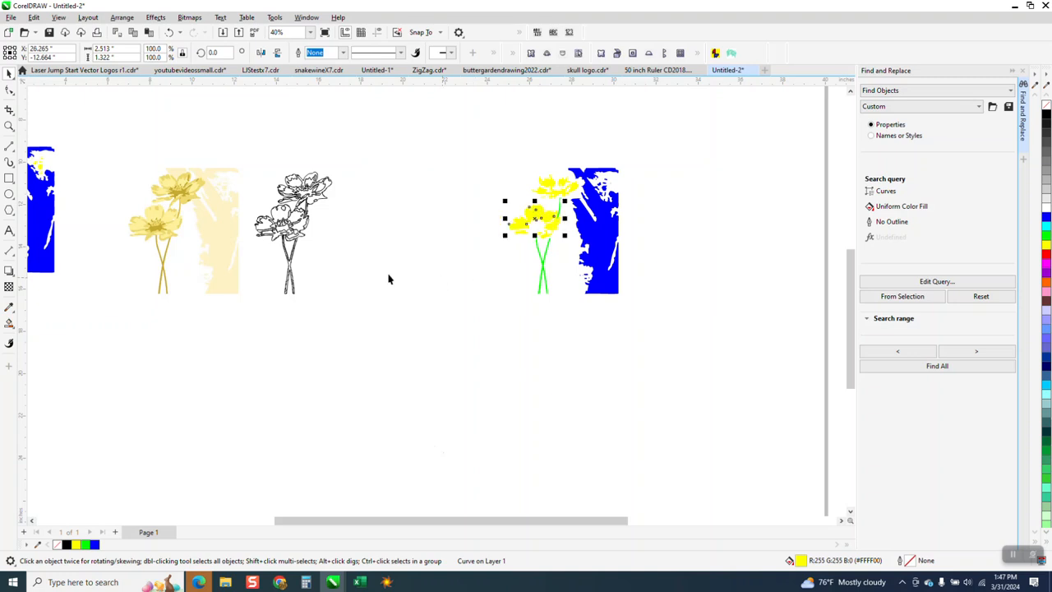
Step: Move the source bitmap slightly left and draw a rectangle around the traced flower outlines
drag(227, 216, 193, 212)
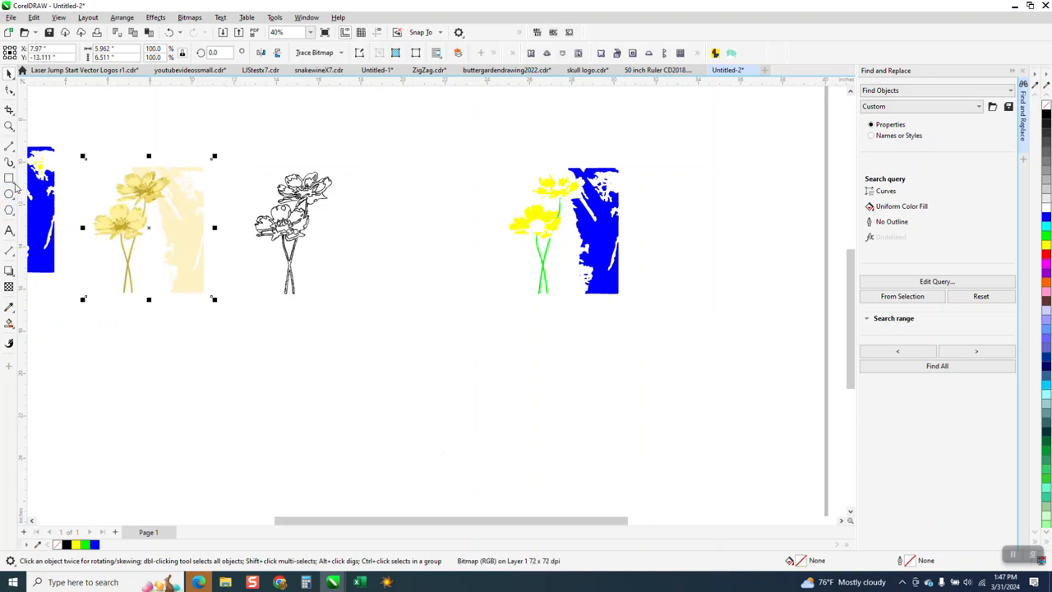
click(9, 180)
mouse_move(237, 157)
mouse_down()
mouse_move(255, 228)
mouse_move(348, 303)
mouse_up()
Step: Smart-fill the area between the rectangle and the flower outlines with orange and move it 6 inches to the right
click(9, 323)
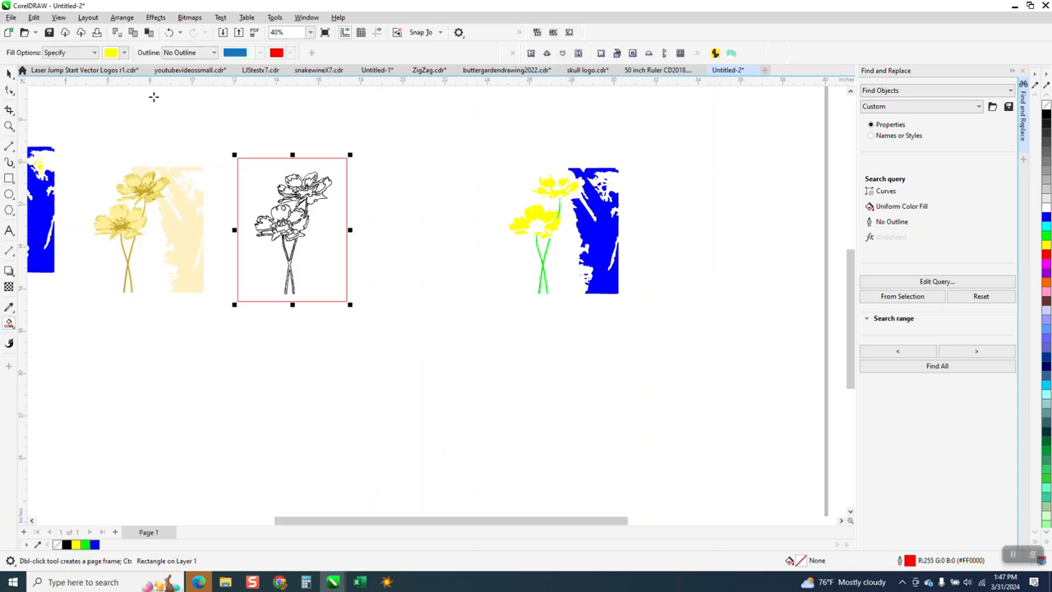
click(124, 53)
click(145, 135)
click(332, 202)
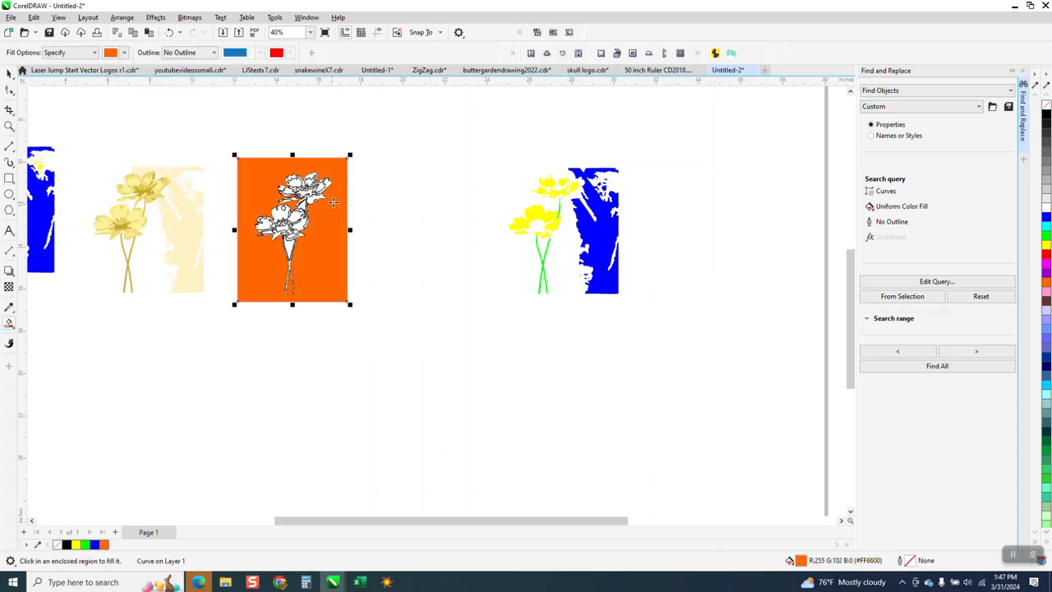
key(Right)
Step: Smart-fill the gaps between the crossed stems and between the flowers with orange, moving each 6 inches to the right
click(290, 247)
key(Right)
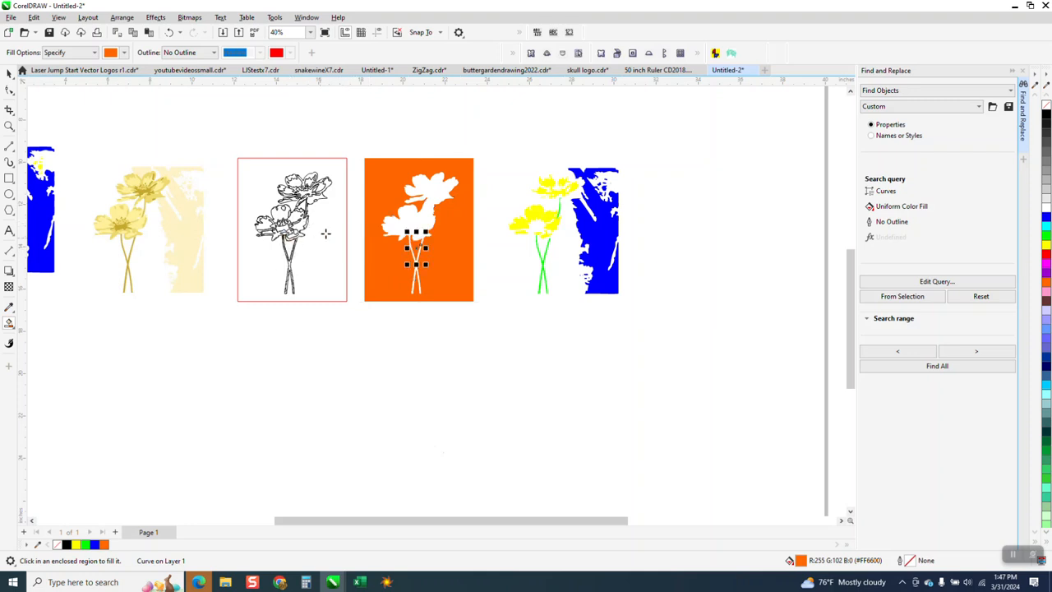
click(302, 207)
key(Right)
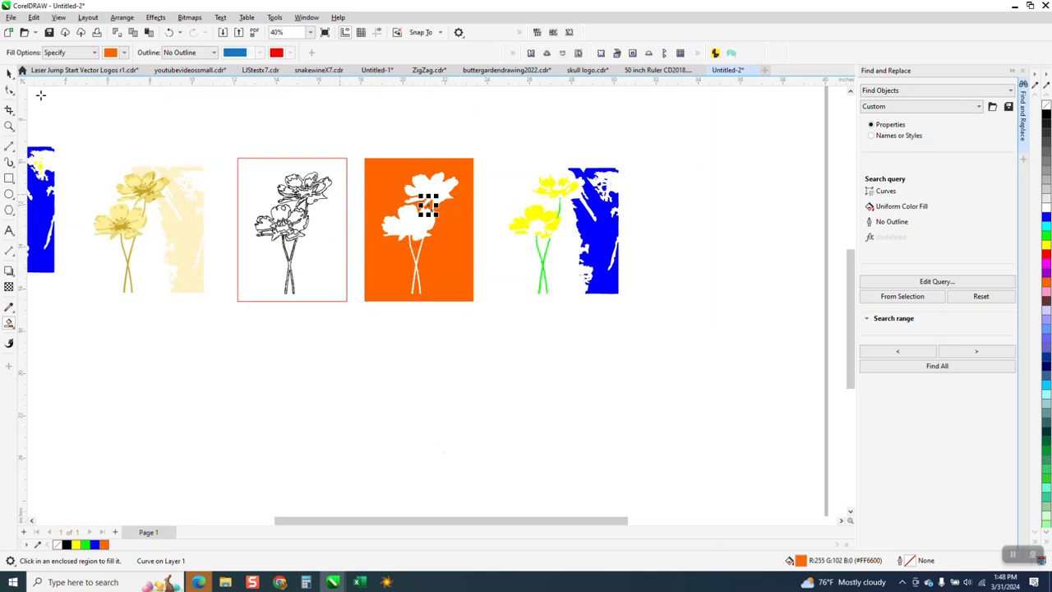
Step: Smart-fill the white flower silhouette inside the orange rectangle with orange and move it 6 inches right onto the colored artwork
click(9, 74)
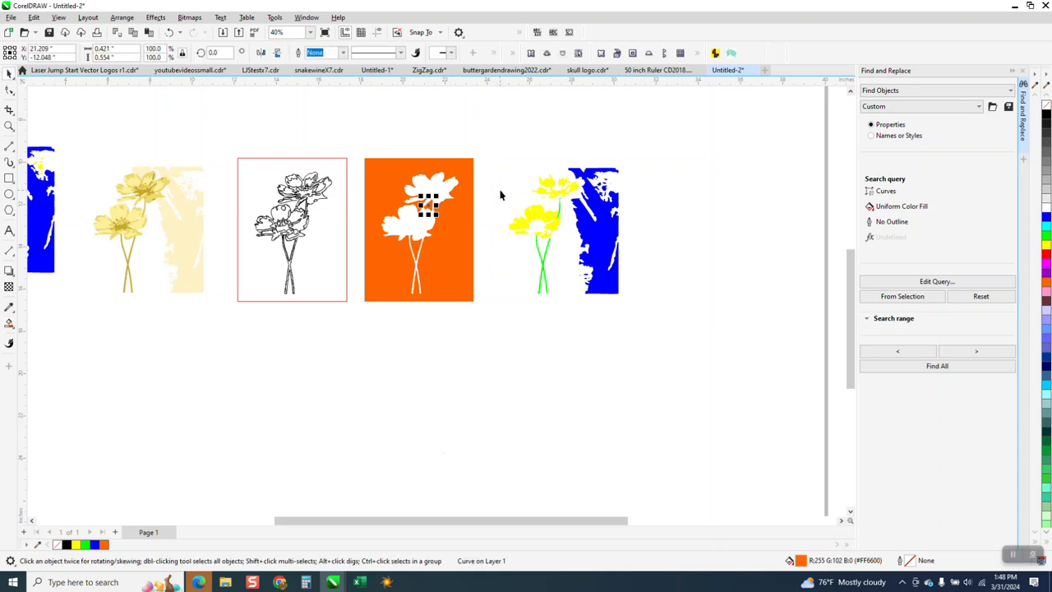
click(12, 325)
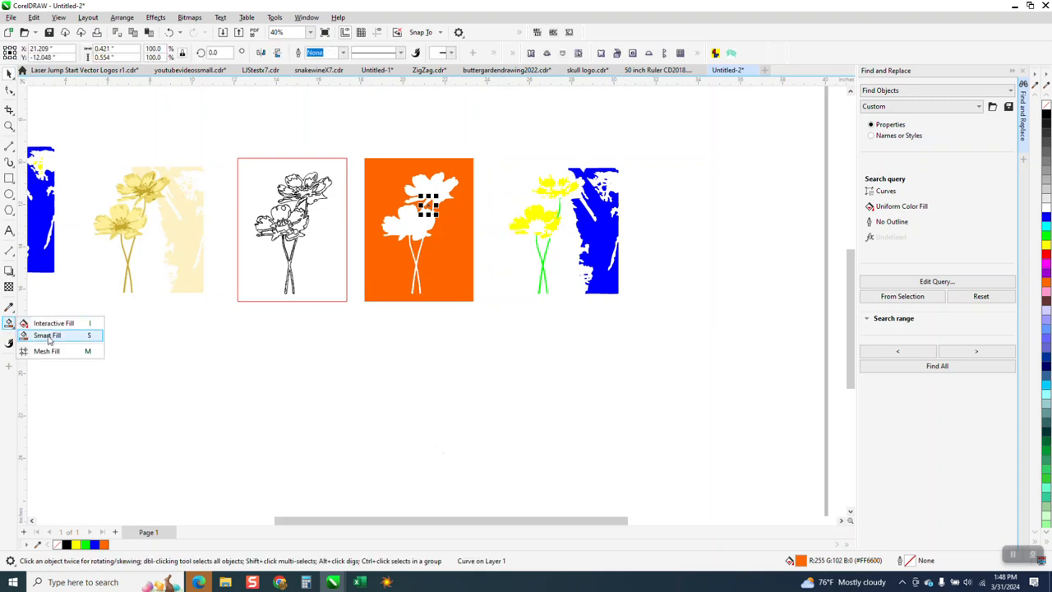
click(47, 335)
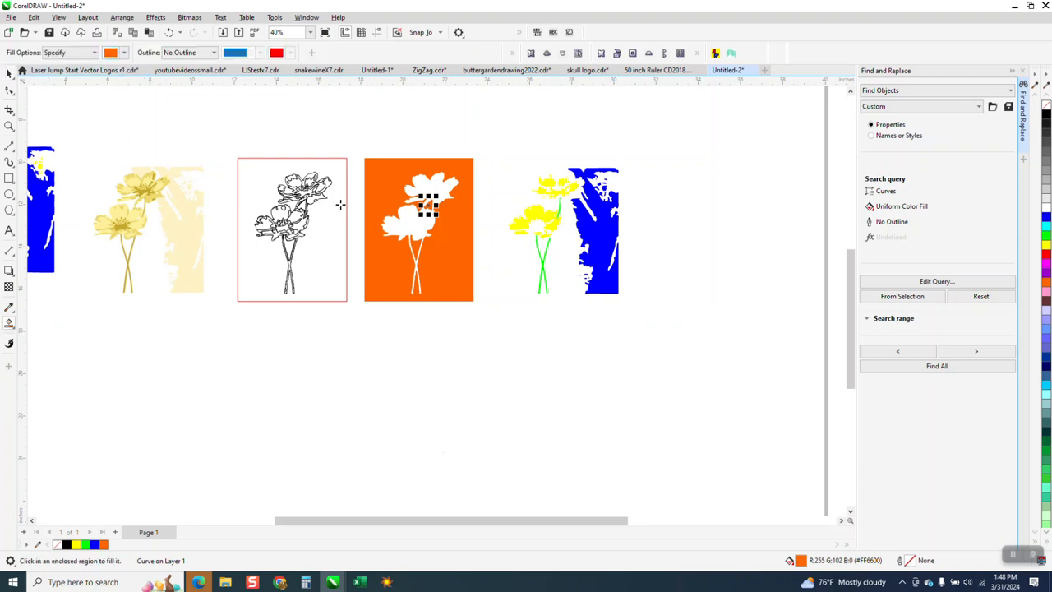
click(418, 226)
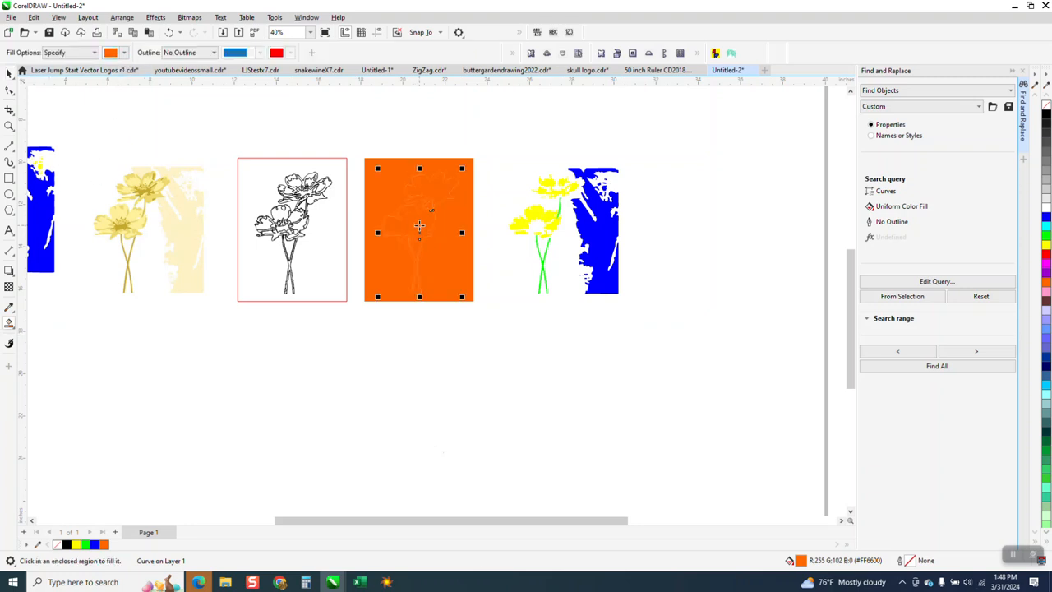
key(Right)
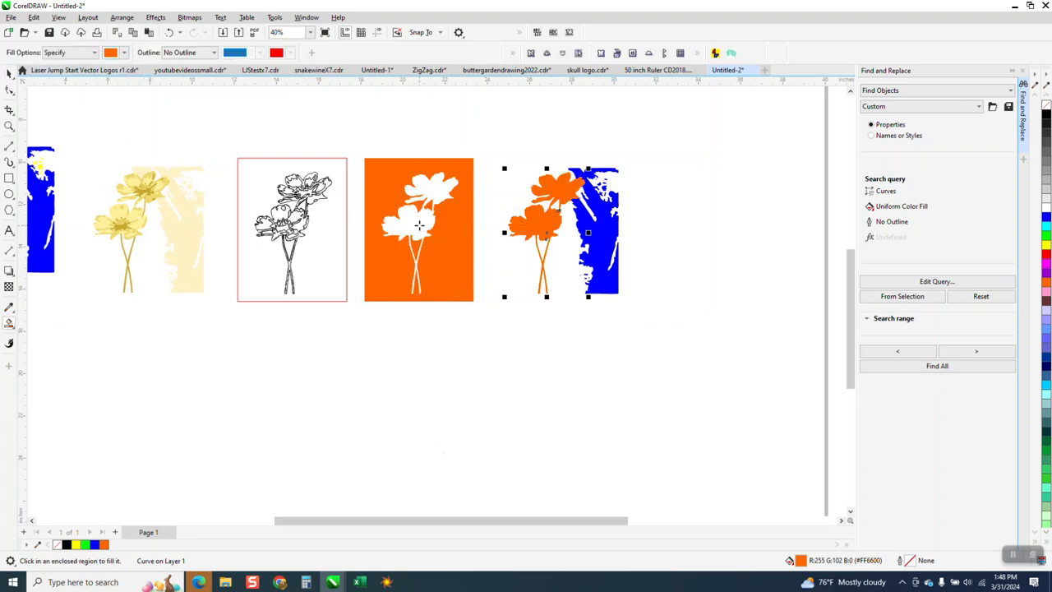
Step: Send the orange flower silhouette to the back of the page, behind the yellow petals and green stems
click(122, 17)
mouse_move(160, 199)
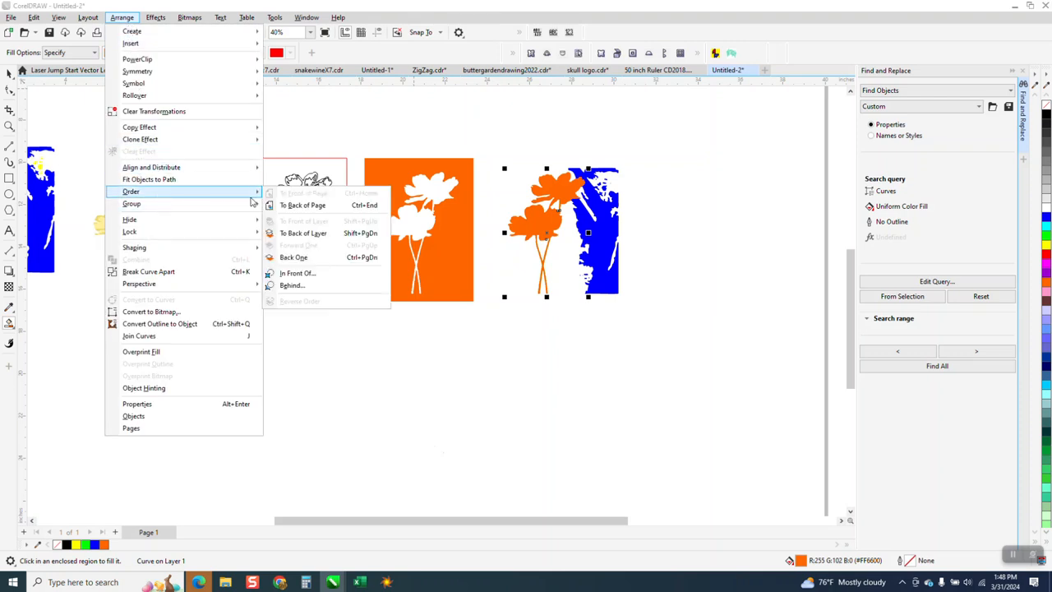
click(284, 205)
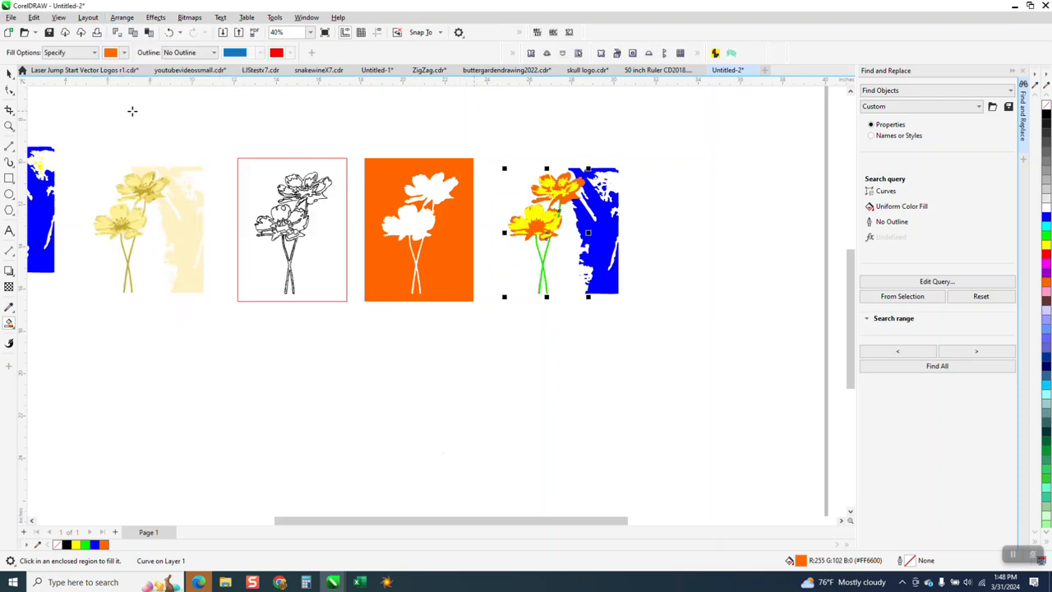
click(9, 126)
drag(514, 154, 775, 337)
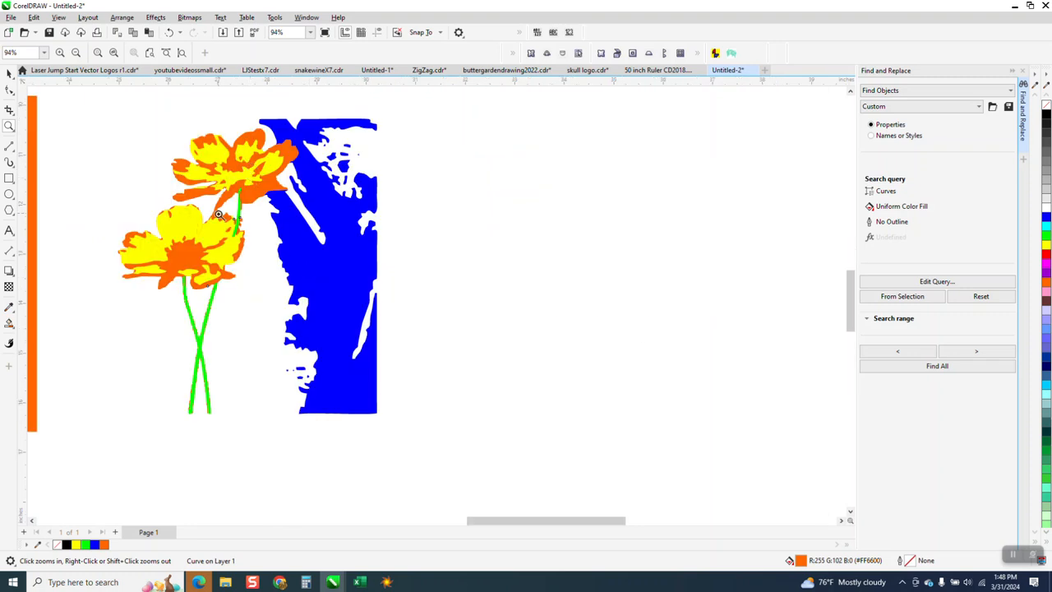
Step: Remove the fills from all pieces of the colored flower and background artwork and give them black hairline outlines
scroll(355, 175, down, 1)
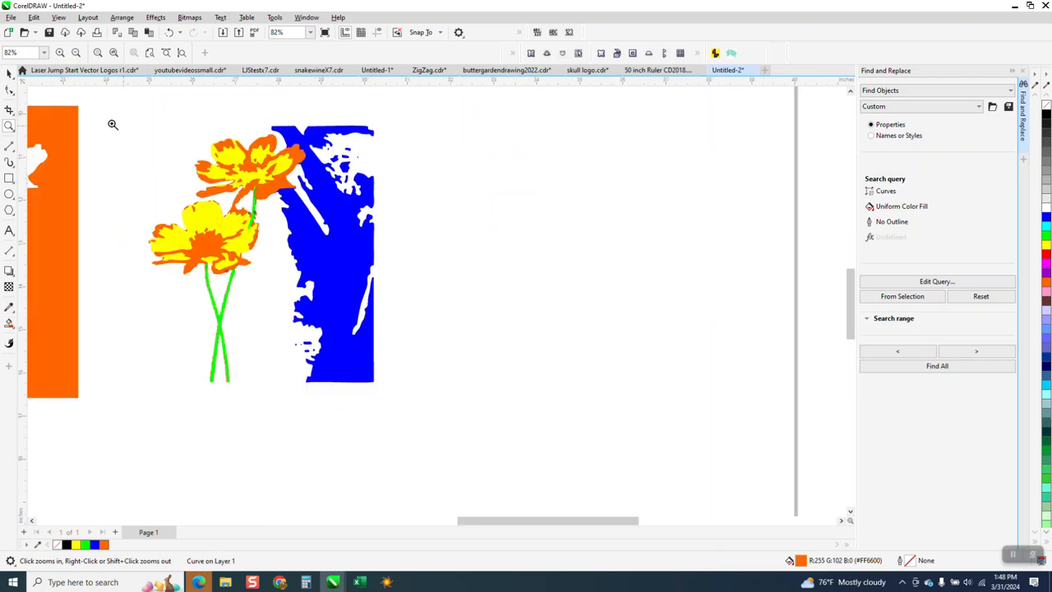
click(9, 72)
drag(116, 107, 463, 406)
click(1046, 108)
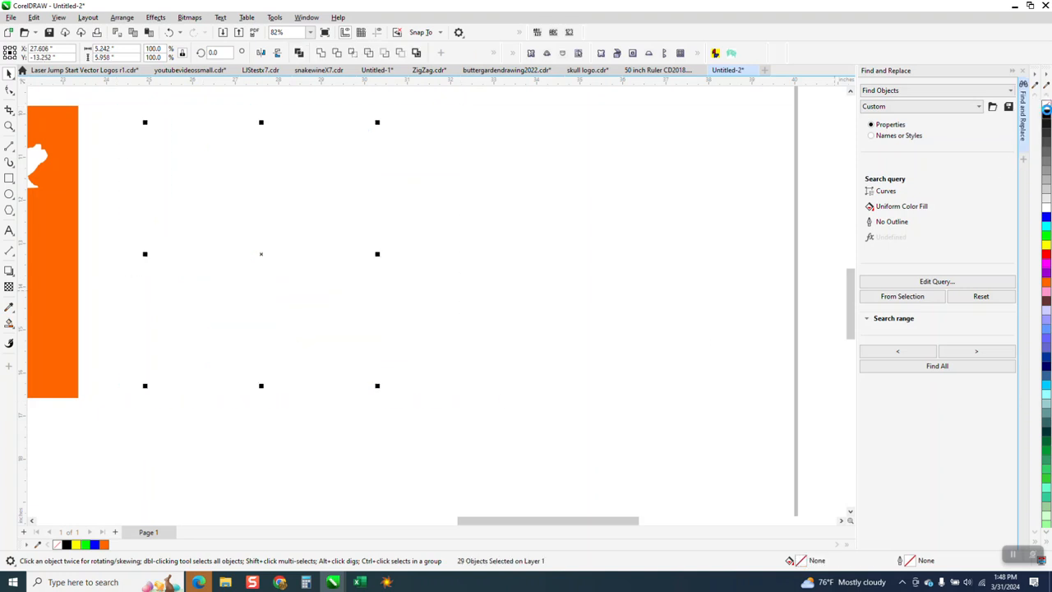
right_click(1046, 115)
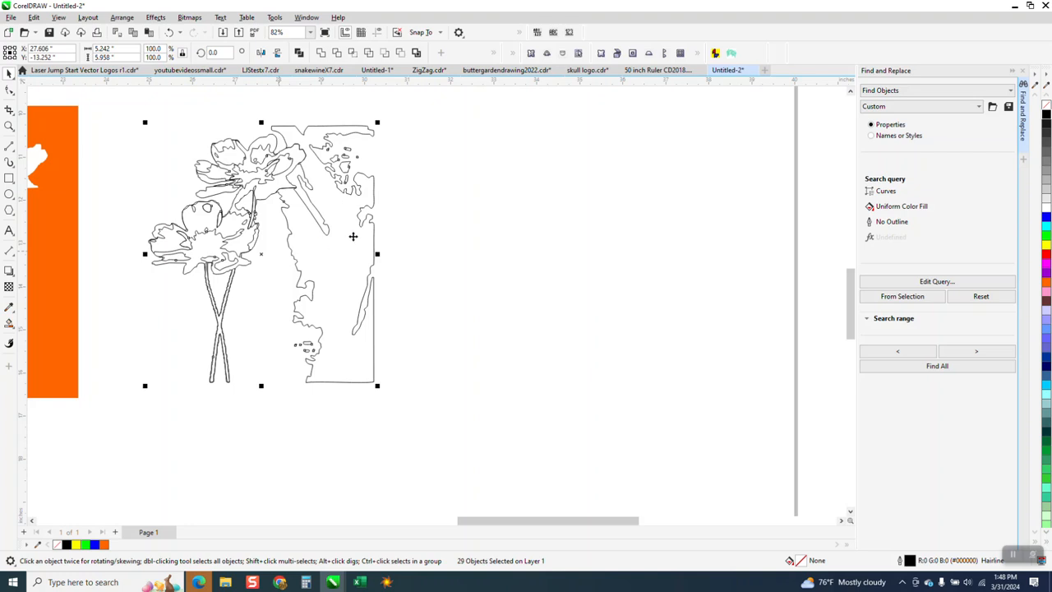
Step: Move the background outline with its small loose pieces, and the flower silhouette outline, 6 inches to the right of the petal outlines
click(376, 202)
click(374, 194)
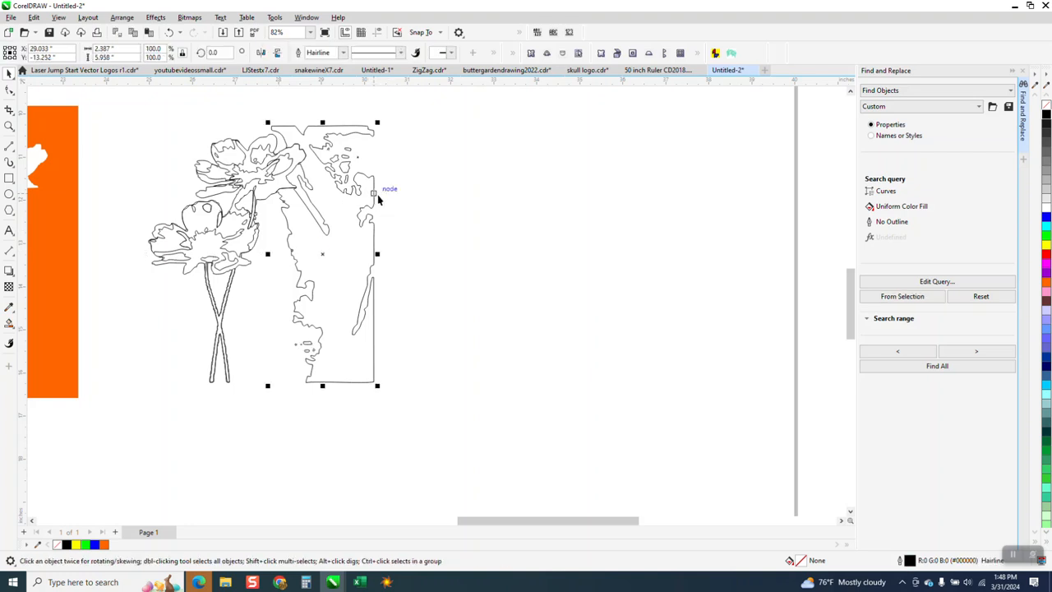
key(Right)
click(306, 161)
click(304, 158)
drag(322, 129, 376, 205)
key(Right)
drag(266, 322, 413, 397)
key(Right)
mouse_move(513, 113)
mouse_down()
mouse_move(650, 368)
mouse_move(654, 396)
mouse_up()
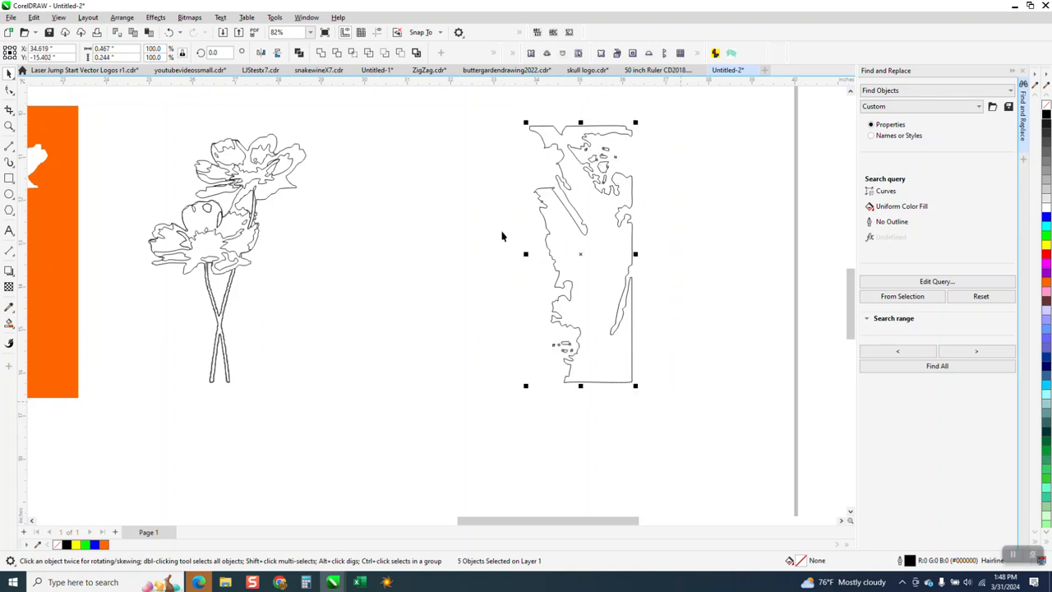
click(364, 116)
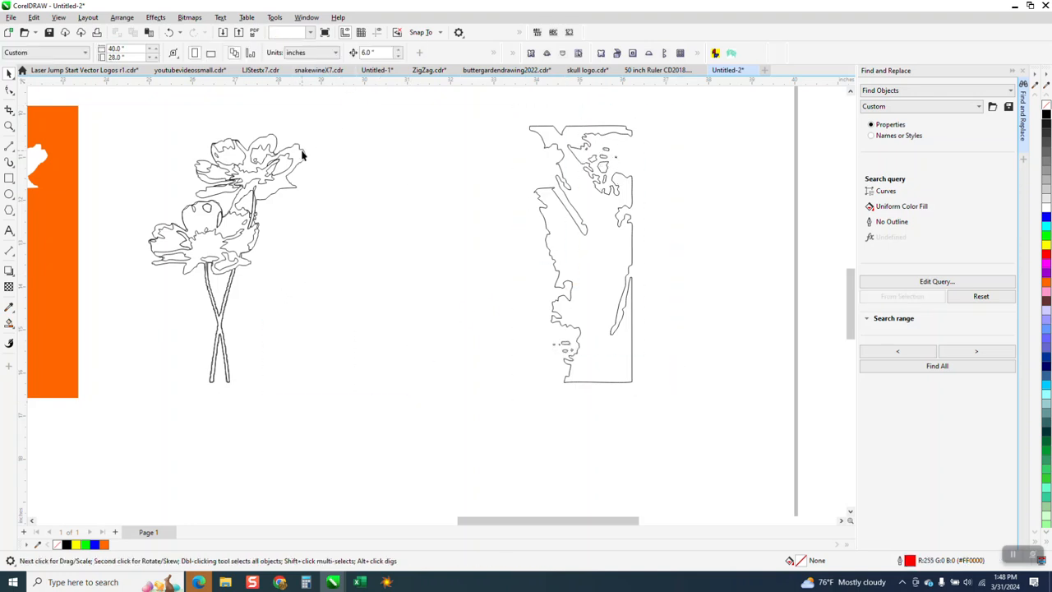
click(302, 154)
key(Right)
Step: Remove the short stem and the crossed stem outlines from the petal group and combine the remaining petal outlines into one curve
click(256, 208)
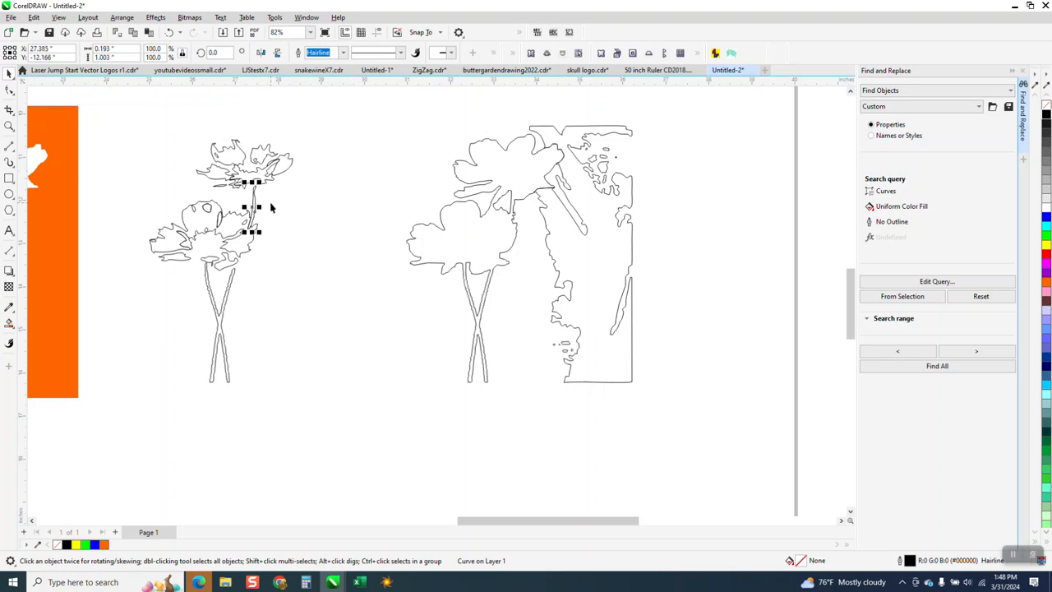
key(Right)
click(286, 197)
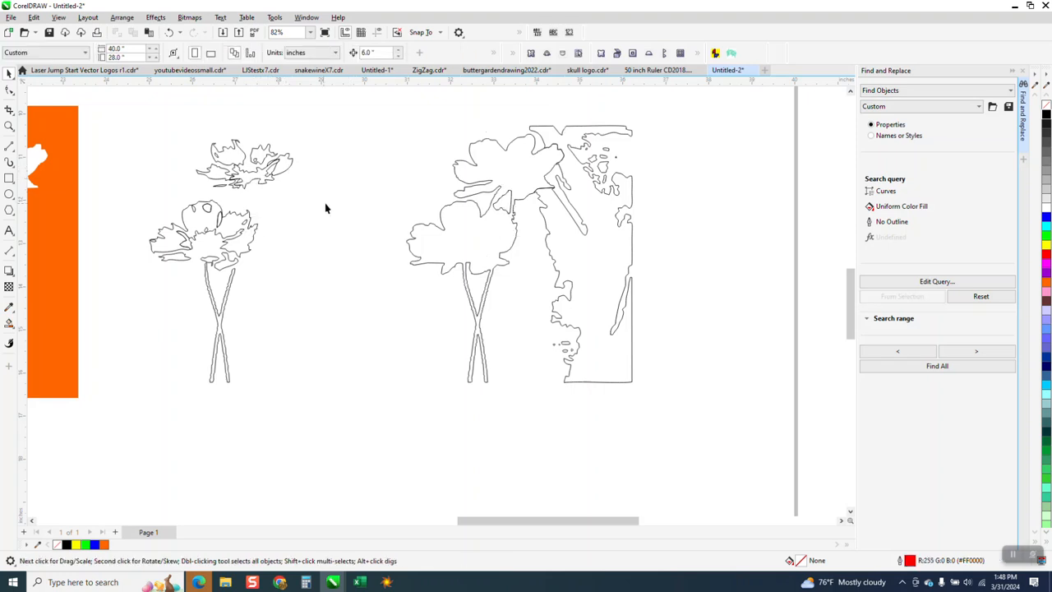
click(229, 287)
key(Delete)
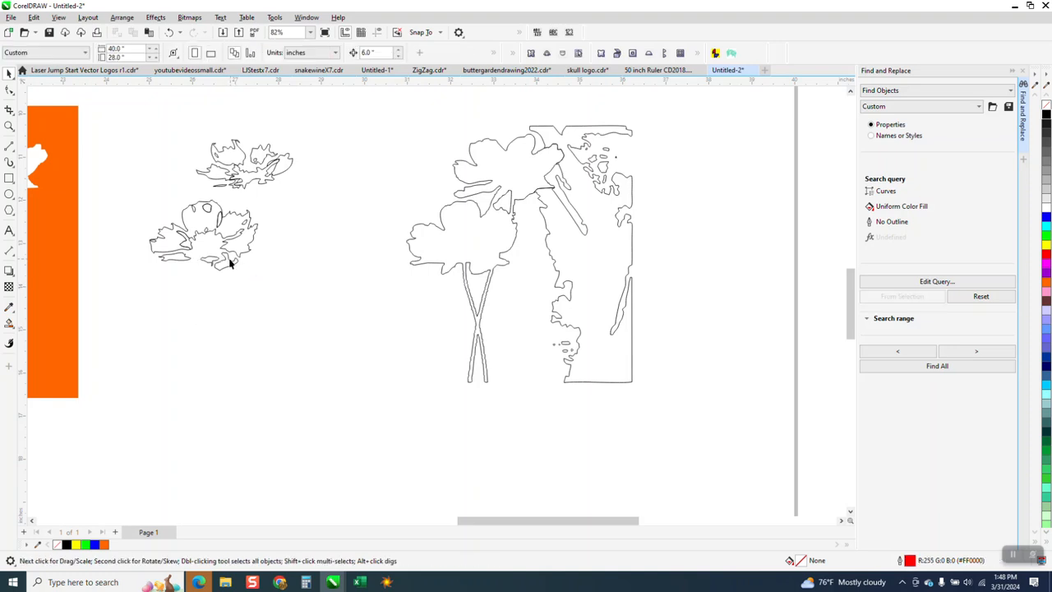
drag(124, 114, 367, 314)
click(301, 54)
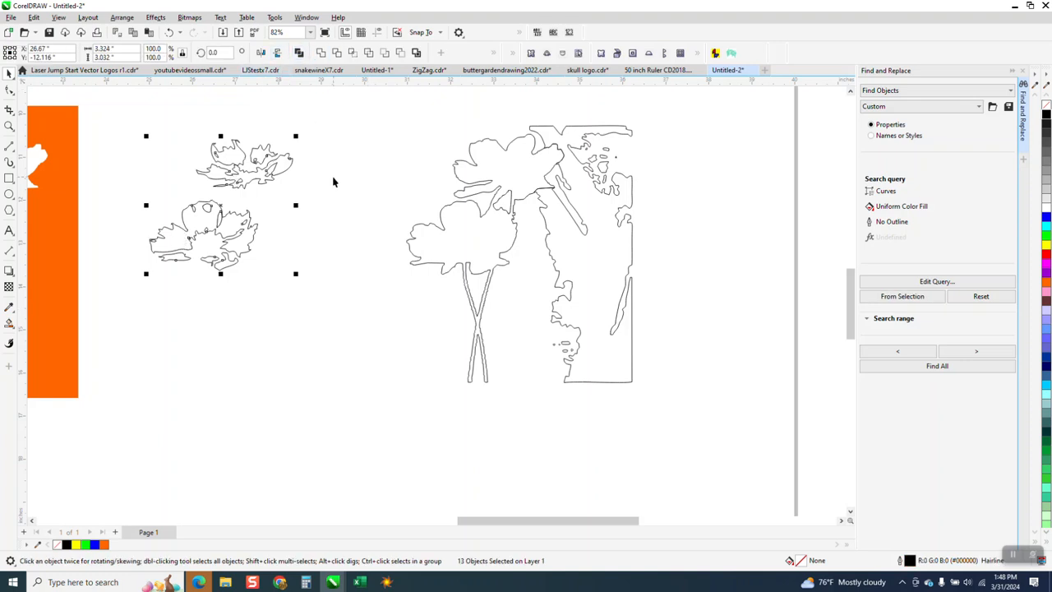
Step: Fill the flower silhouette with yellow, the combined petals with orange and the background shape with light blue
click(460, 214)
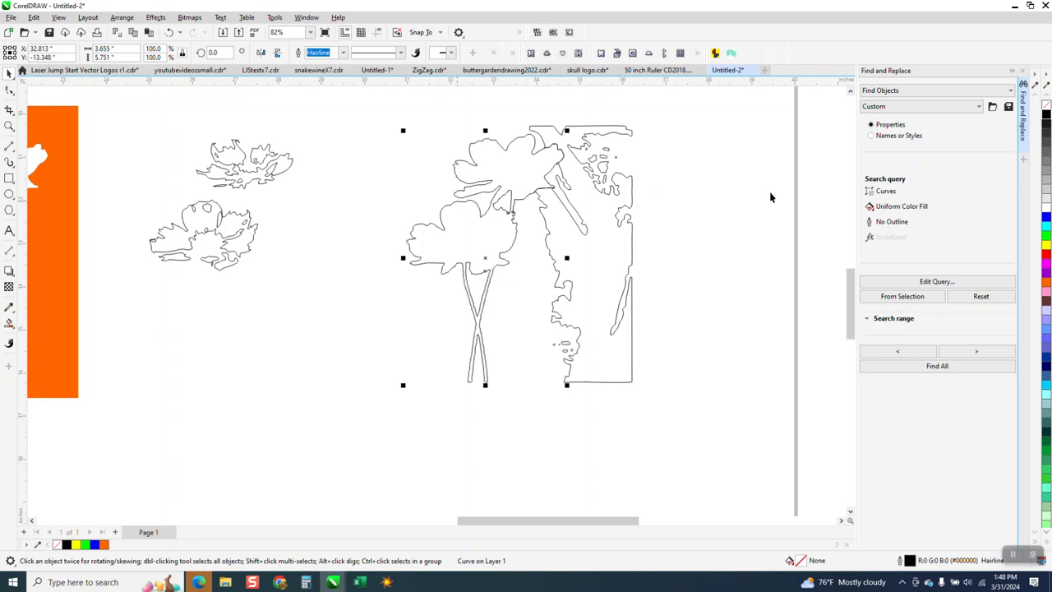
click(1046, 249)
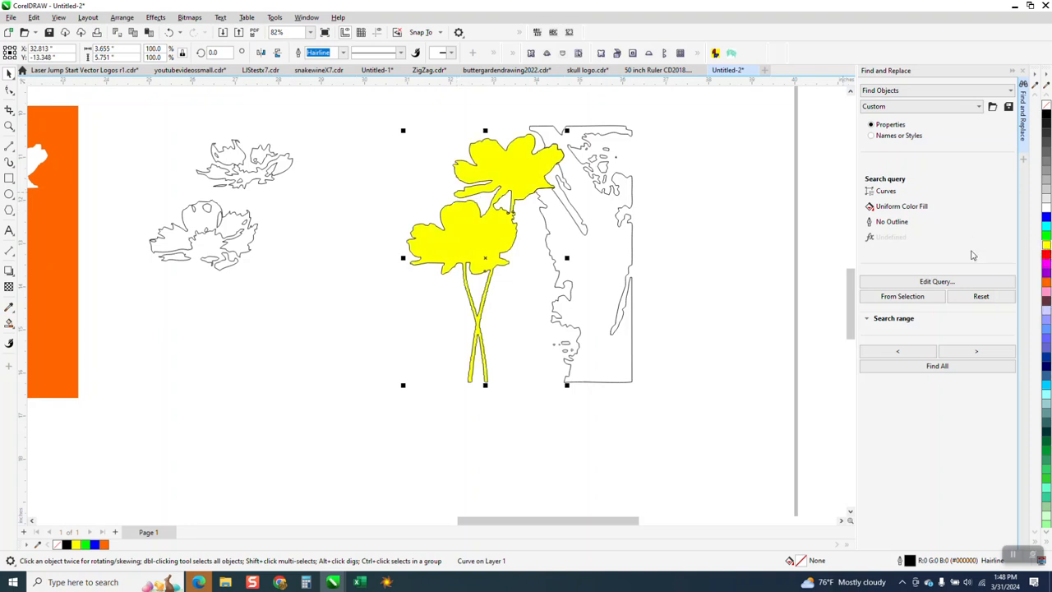
click(275, 171)
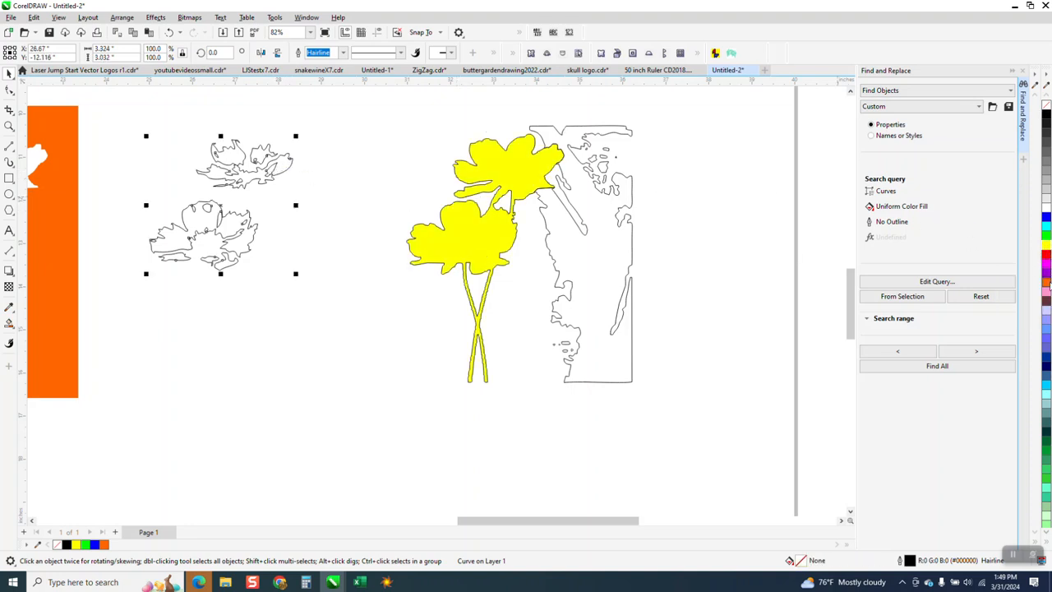
click(1048, 284)
click(625, 234)
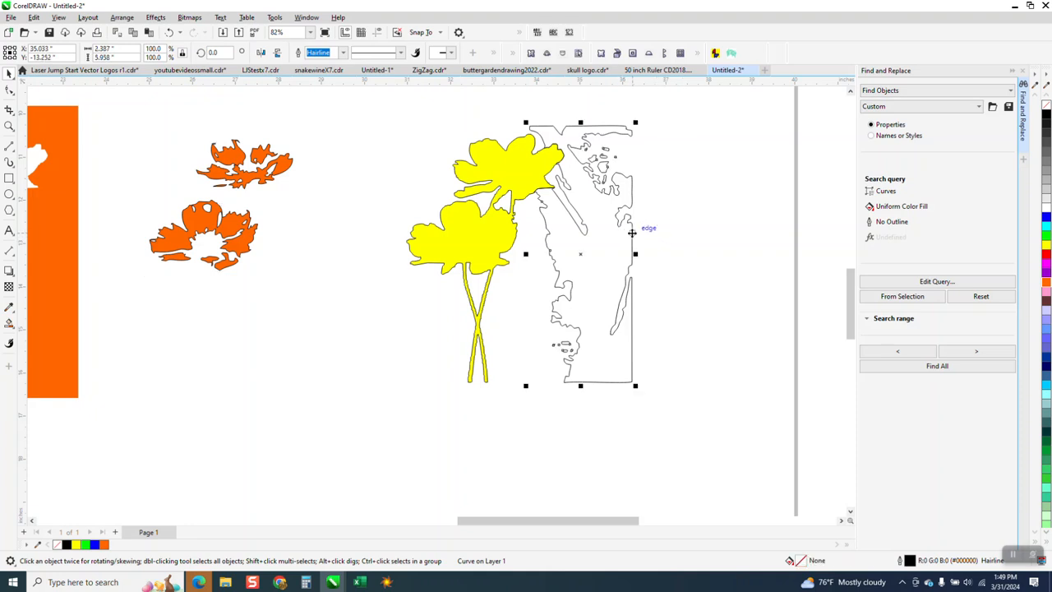
click(1048, 374)
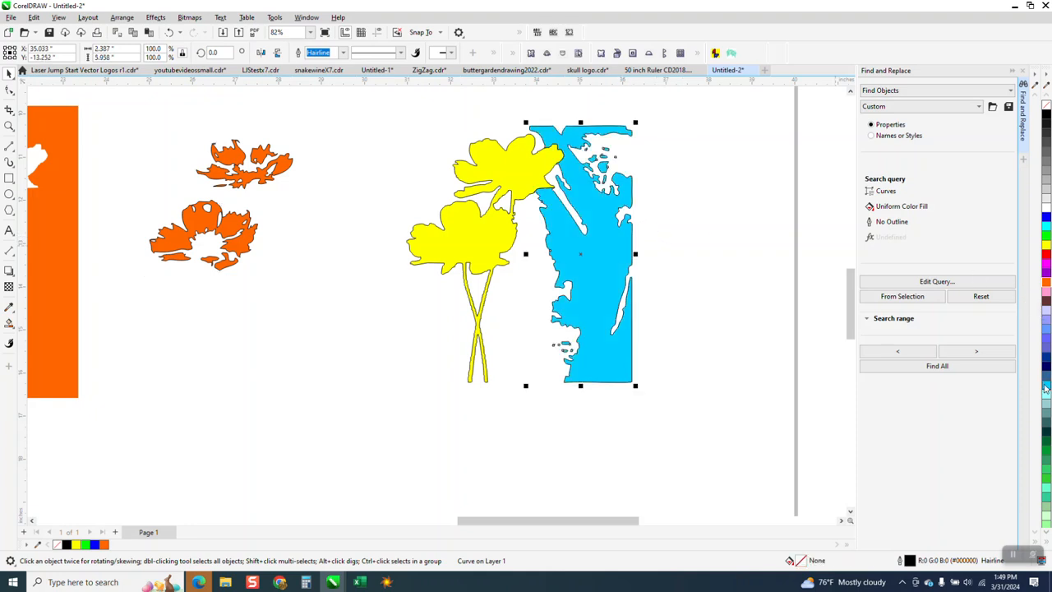
Step: Move the orange petals 6 inches to the right onto the yellow flower silhouette
drag(115, 109, 327, 307)
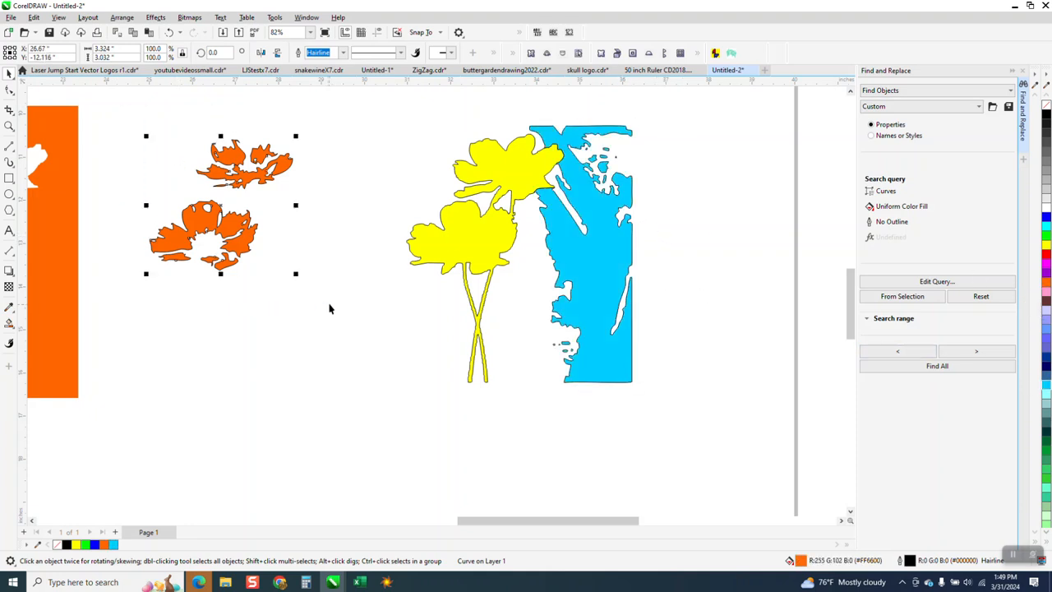
key(shift+Right)
click(329, 287)
Step: Examine the recolored flower artwork up close and compare it with the traced outlines, the orange cutout and the original bitmap
scroll(457, 306, down, 2)
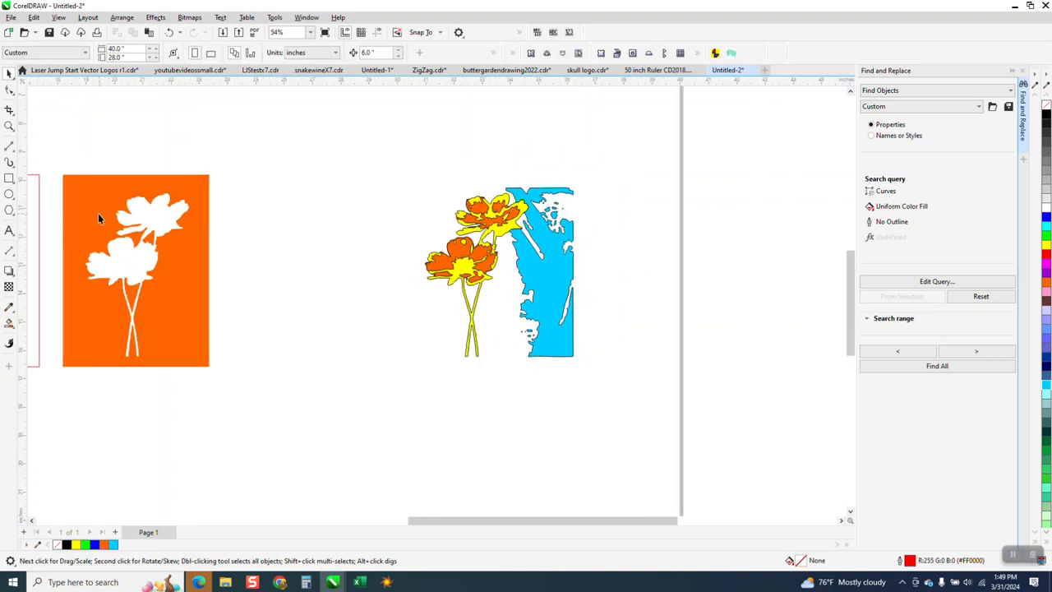
click(9, 125)
drag(406, 176, 654, 367)
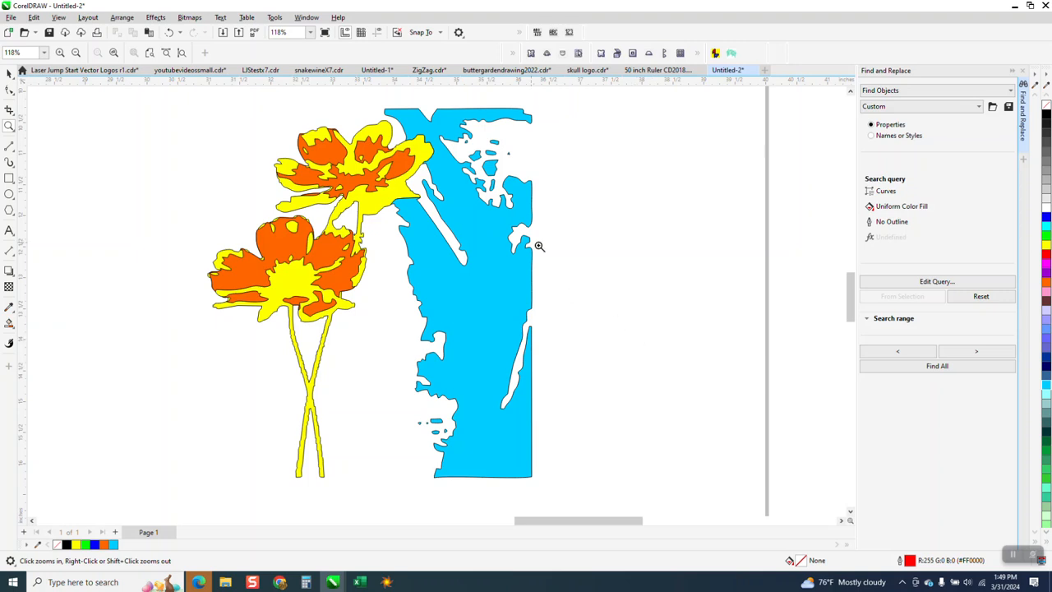
right_click(614, 283)
right_click(661, 296)
drag(305, 244, 434, 308)
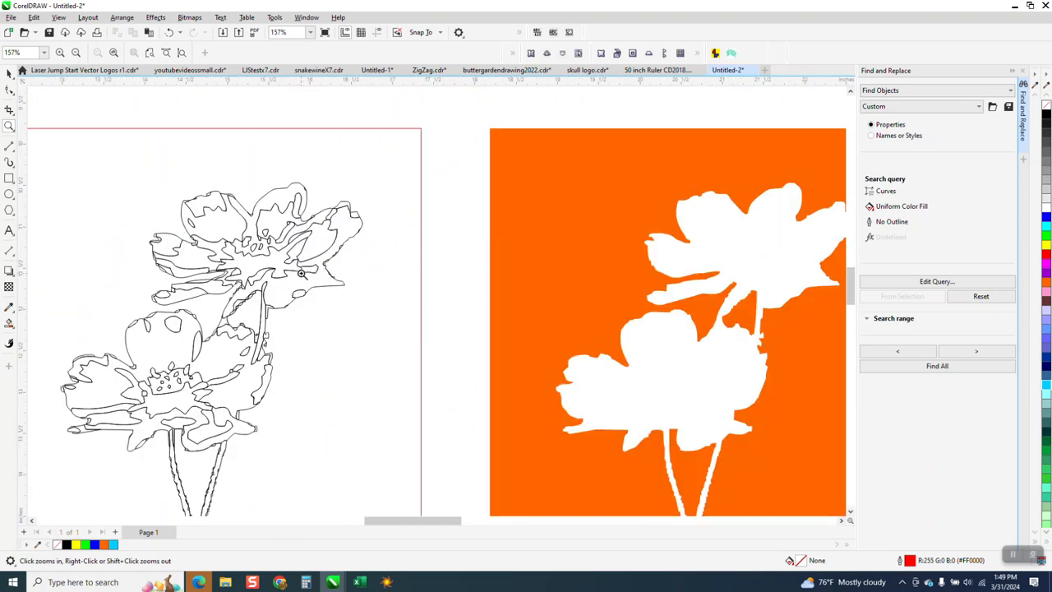
scroll(361, 251, down, 3)
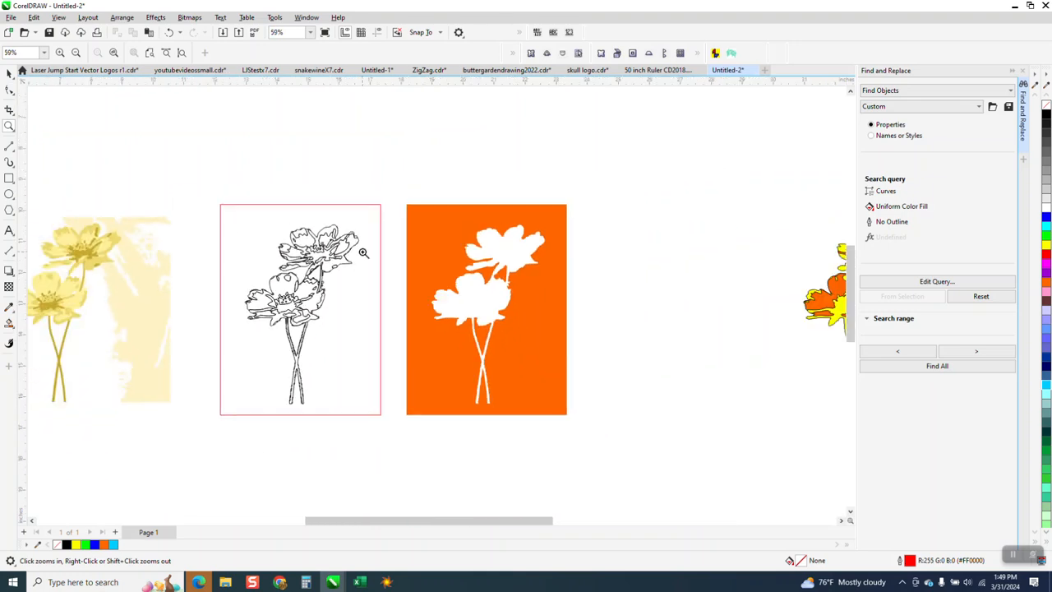
drag(608, 219, 770, 391)
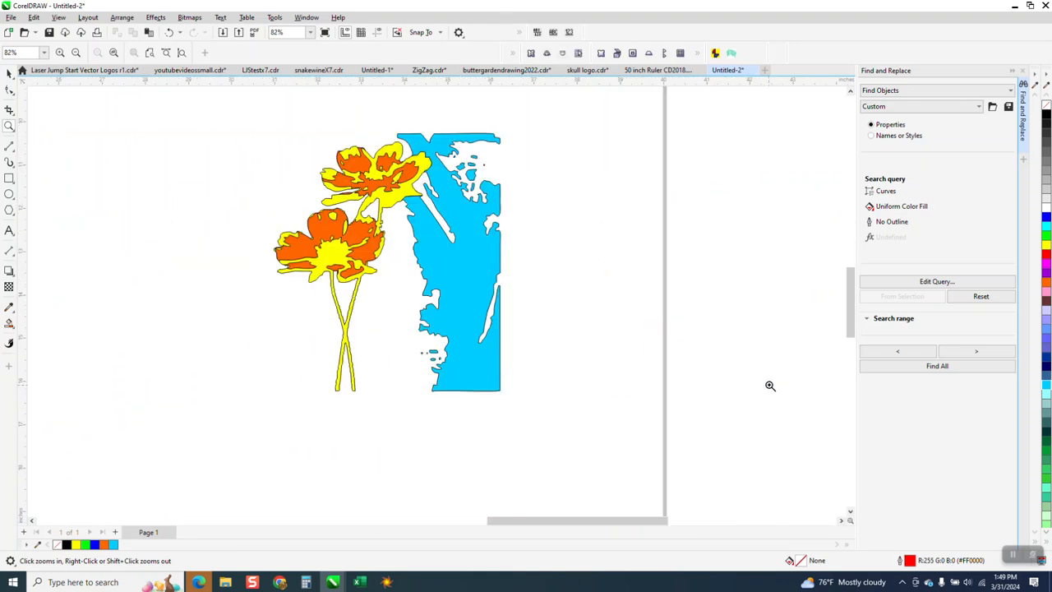